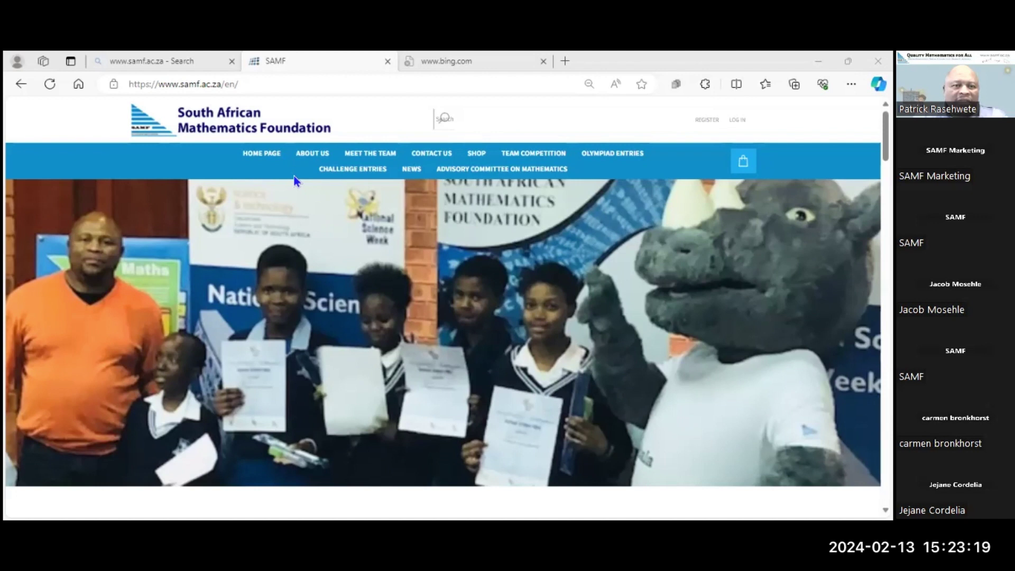
Step: Open the new member registration form and review its personal and school details sections
{"action": "mouse_move", "coordinate": [356, 181]}
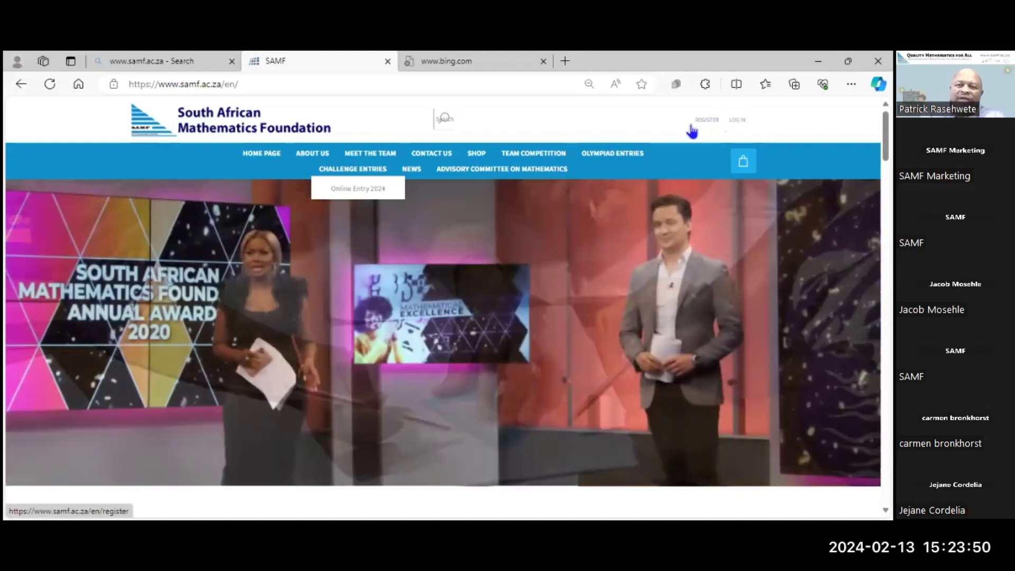
{"action": "left_click", "coordinate": [705, 122]}
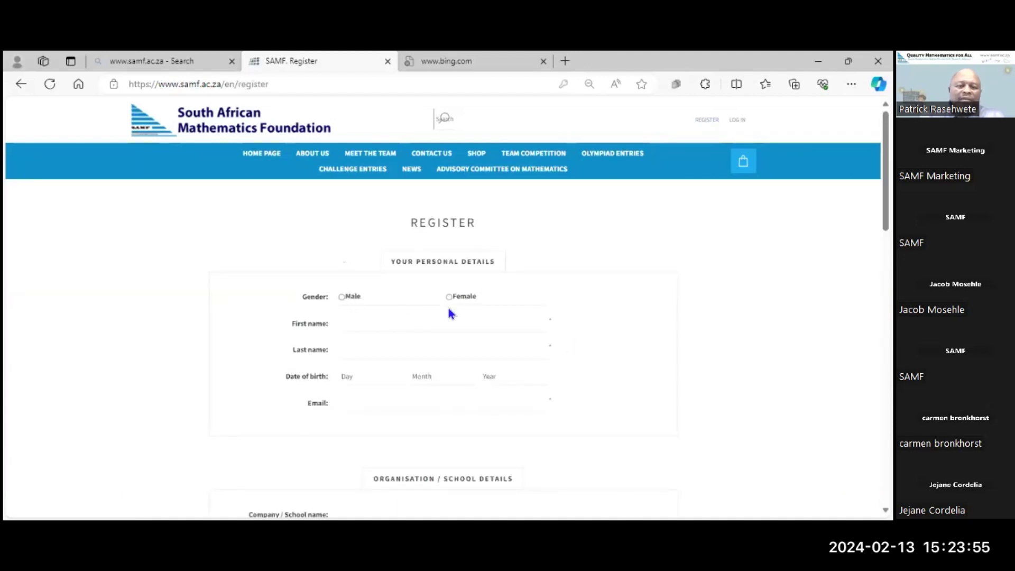
{"action": "scroll", "coordinate": [449, 317], "scroll_direction": "down", "scroll_amount": 10}
{"action": "scroll", "coordinate": [451, 319], "scroll_direction": "up", "scroll_amount": 10}
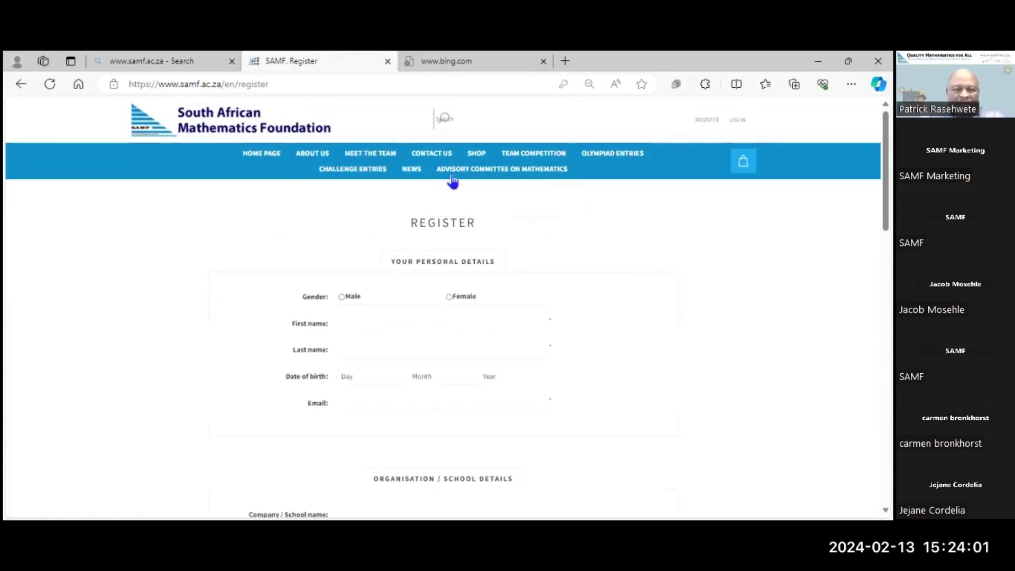
Step: Open the SA Mathematics Challenge page from the home page and review its key features, dates and registration instructions
{"action": "left_click", "coordinate": [260, 160]}
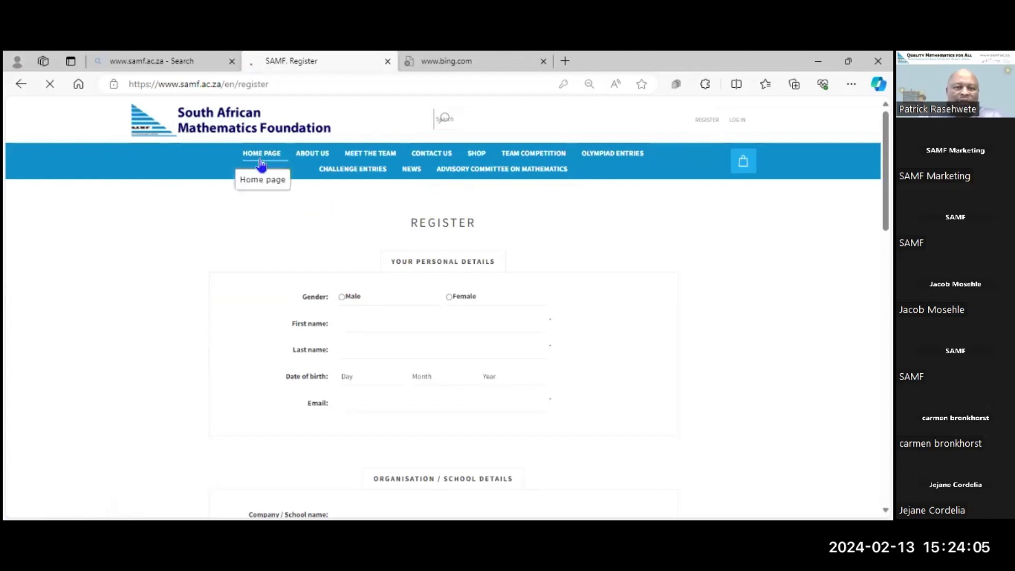
{"action": "scroll", "coordinate": [265, 183], "scroll_direction": "down", "scroll_amount": 15}
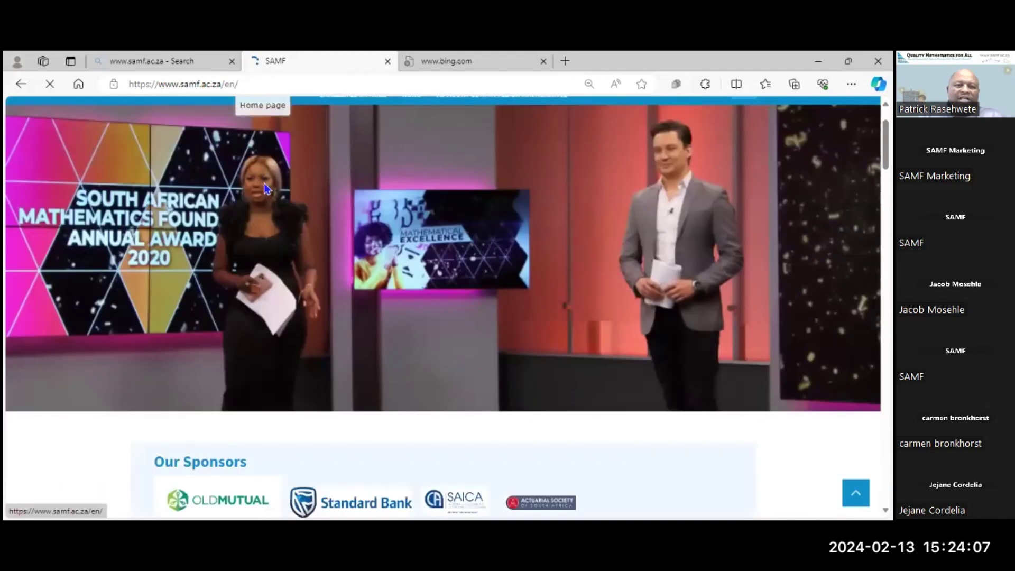
{"action": "scroll", "coordinate": [280, 210], "scroll_direction": "down", "scroll_amount": 1}
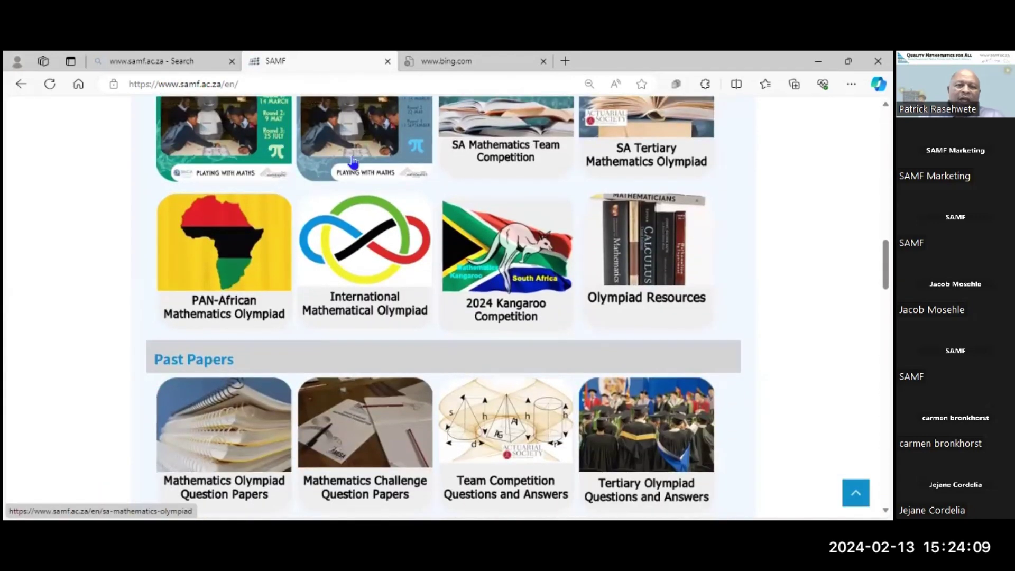
{"action": "scroll", "coordinate": [351, 159], "scroll_direction": "down", "scroll_amount": 1}
{"action": "left_click", "coordinate": [348, 155]}
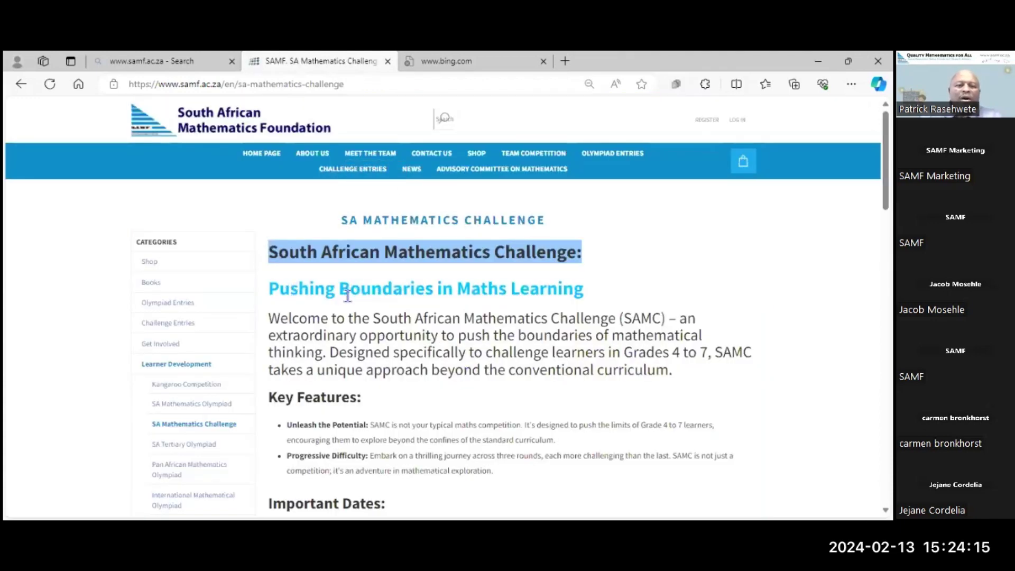
{"action": "scroll", "coordinate": [345, 295], "scroll_direction": "down", "scroll_amount": 7}
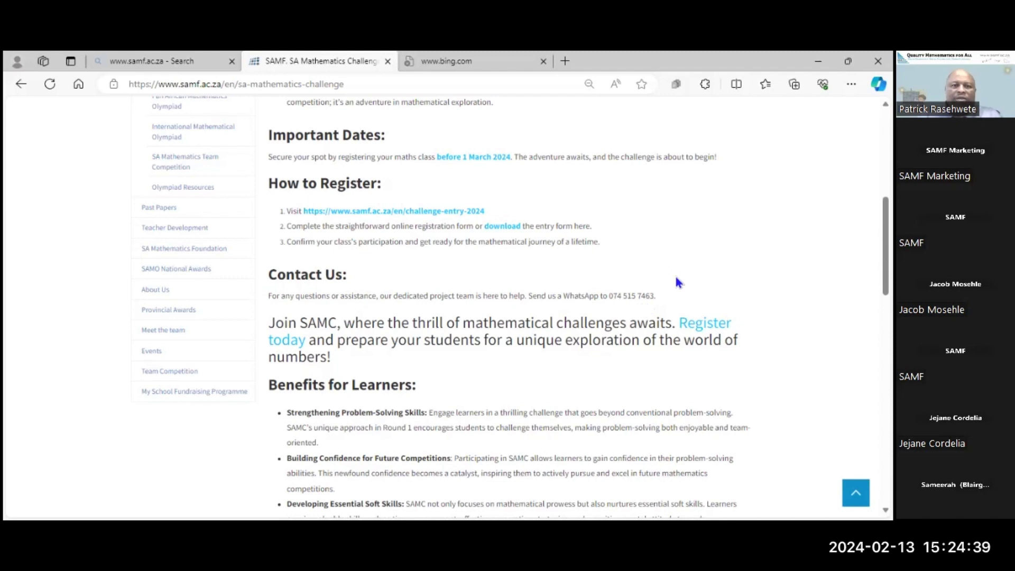
{"action": "scroll", "coordinate": [527, 153], "scroll_direction": "up", "scroll_amount": 6}
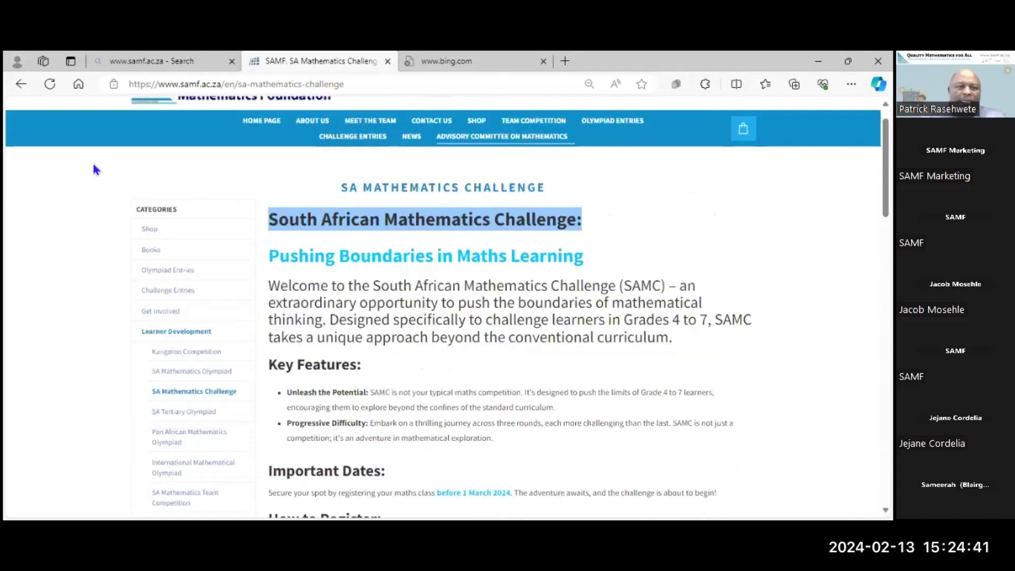
{"action": "scroll", "coordinate": [339, 232], "scroll_direction": "up", "scroll_amount": 1}
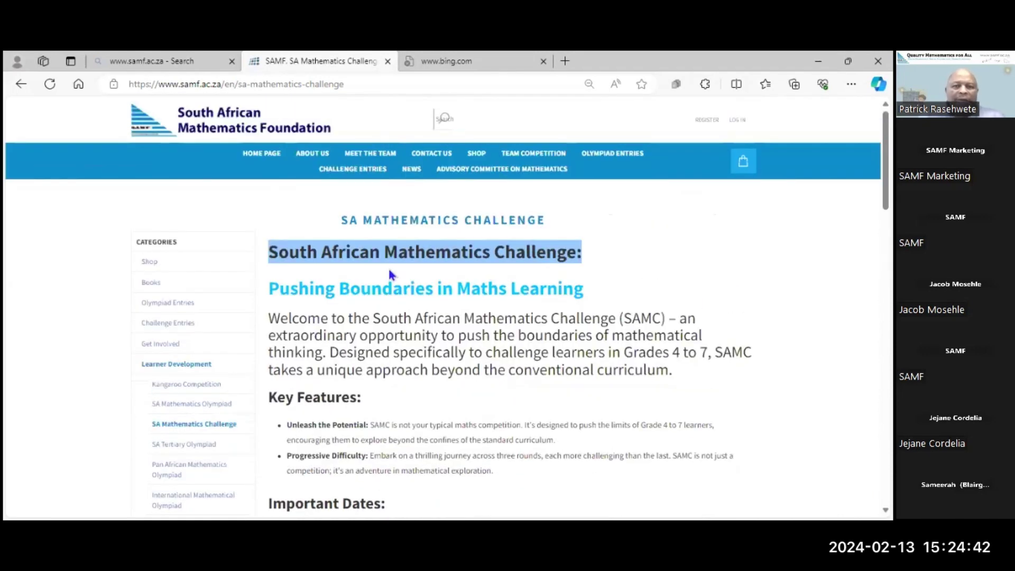
Step: Open the member login page and replace the prefilled e-mail with the saved personal e-mail address
{"action": "left_click", "coordinate": [739, 123]}
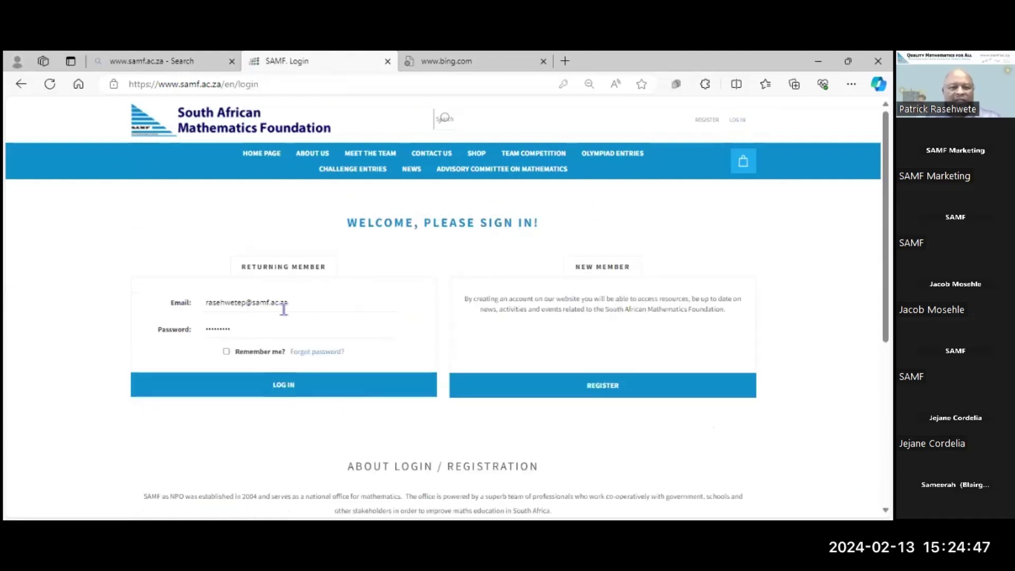
{"action": "left_click_drag", "start_coordinate": [295, 301], "coordinate": [140, 329]}
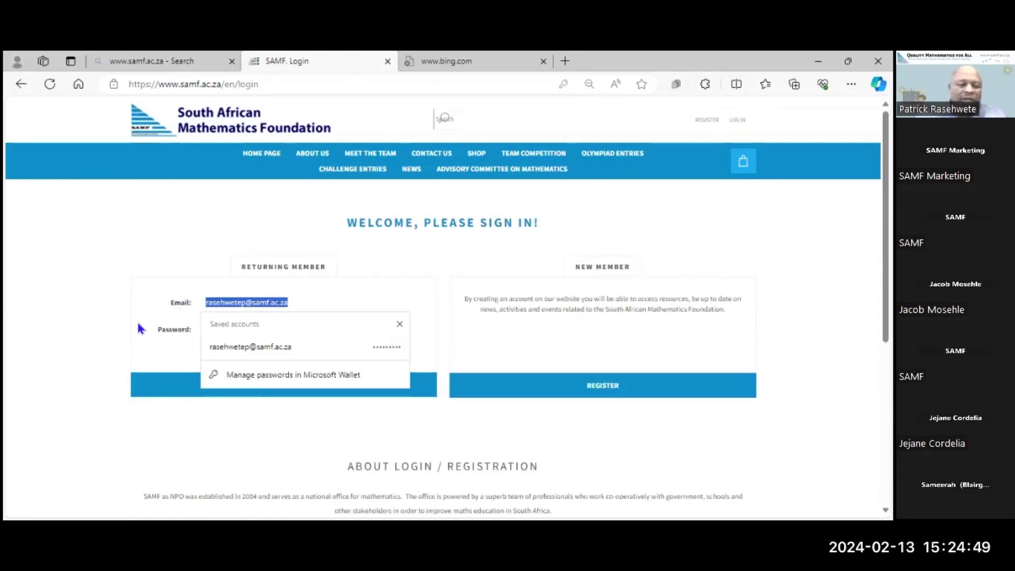
{"action": "type", "text": "r"}
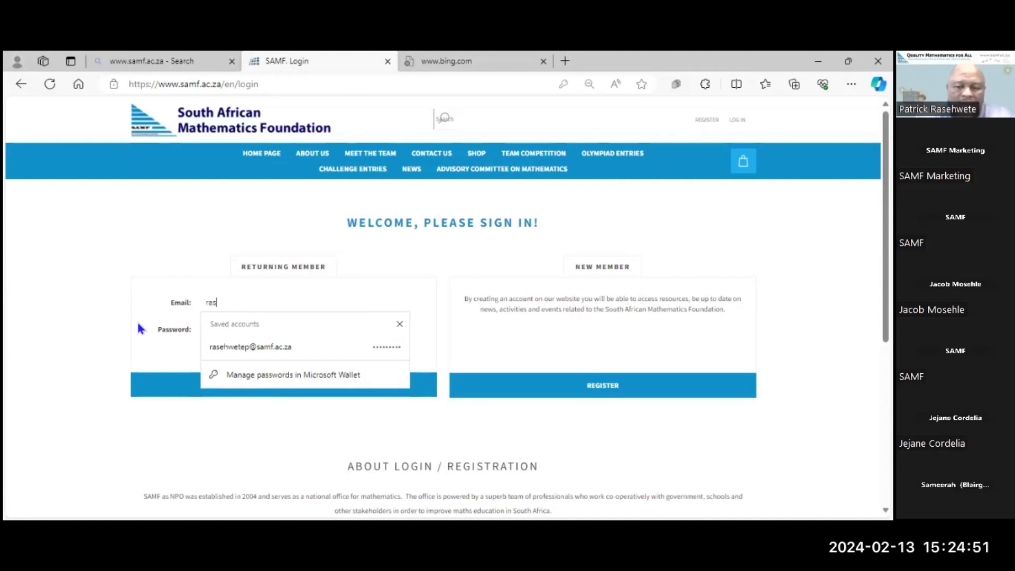
{"action": "key", "text": "BackSpace"}
{"action": "type", "text": "p"}
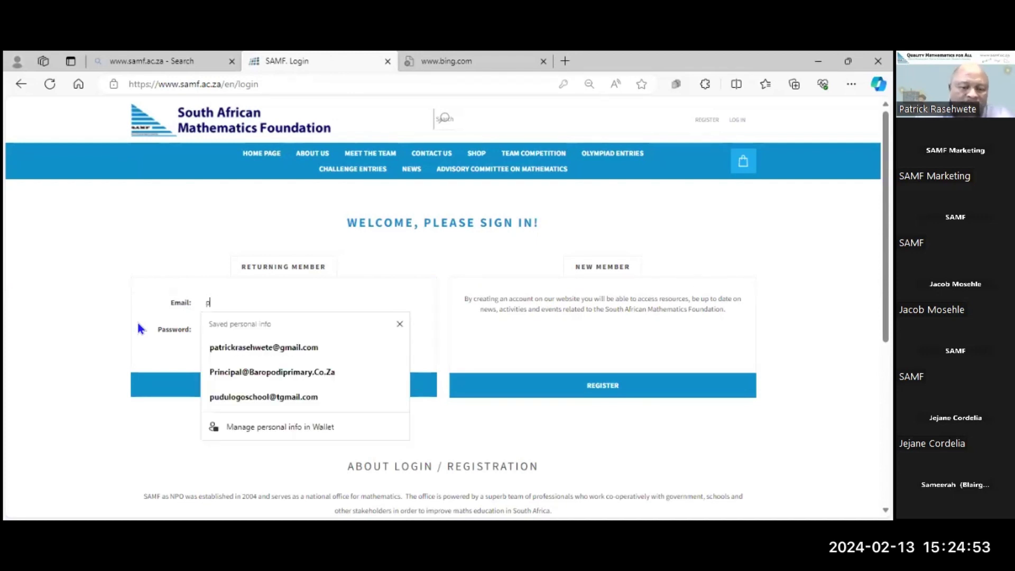
{"action": "type", "text": "atric"}
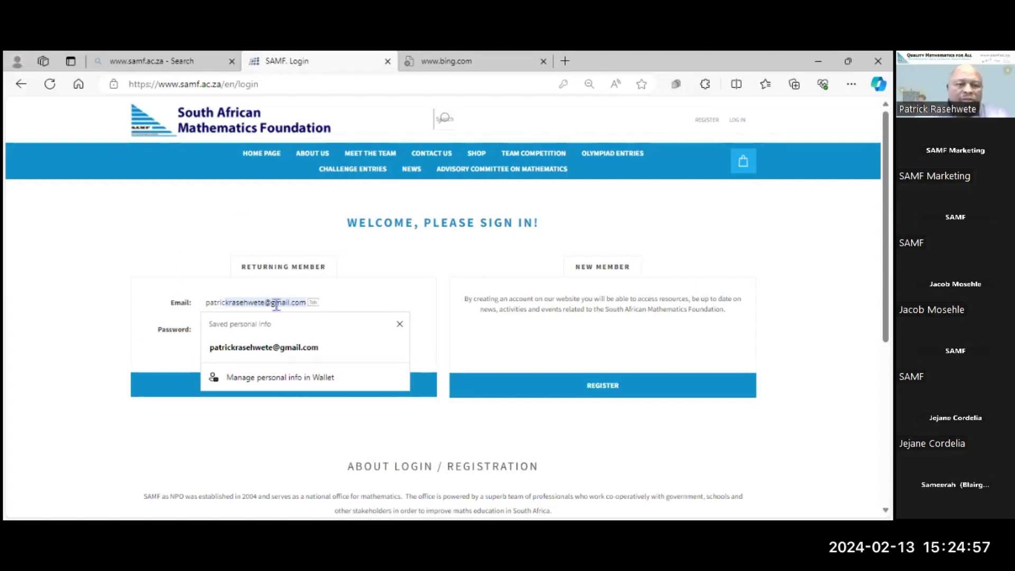
{"action": "left_click", "coordinate": [269, 348]}
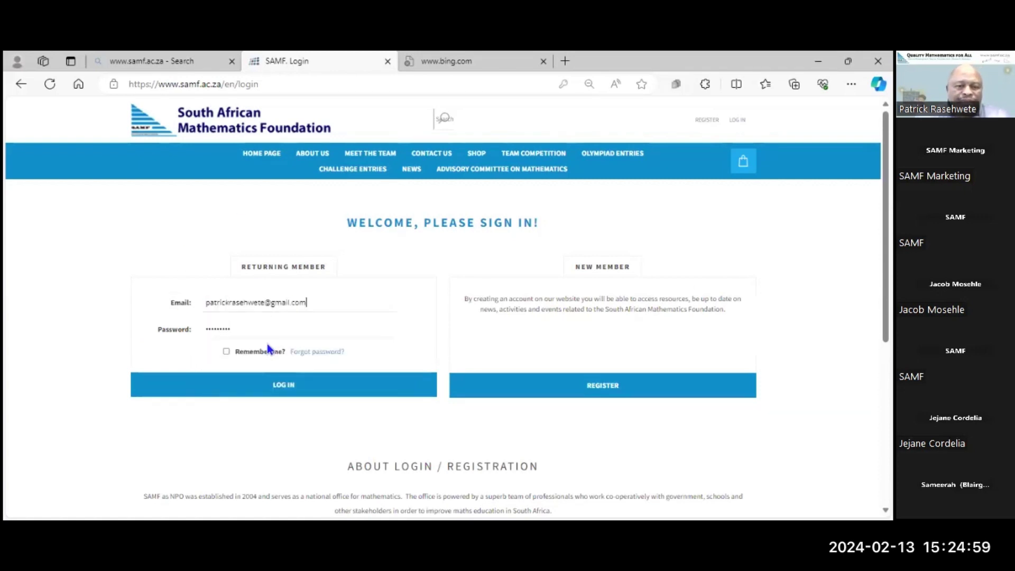
Step: Replace the prefilled password with the account password and log in
{"action": "double_click", "coordinate": [270, 332]}
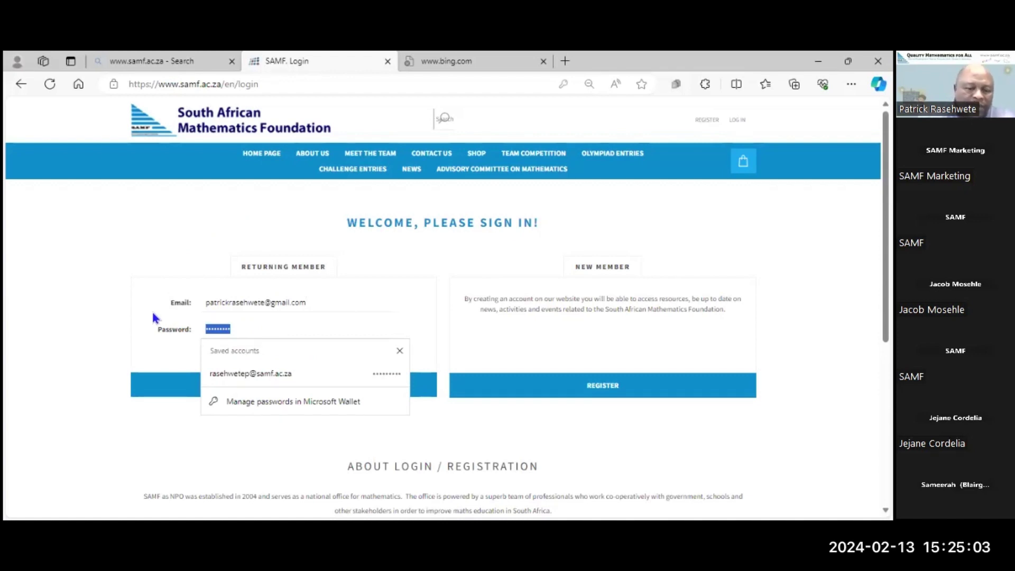
{"action": "type", "text": "••••"}
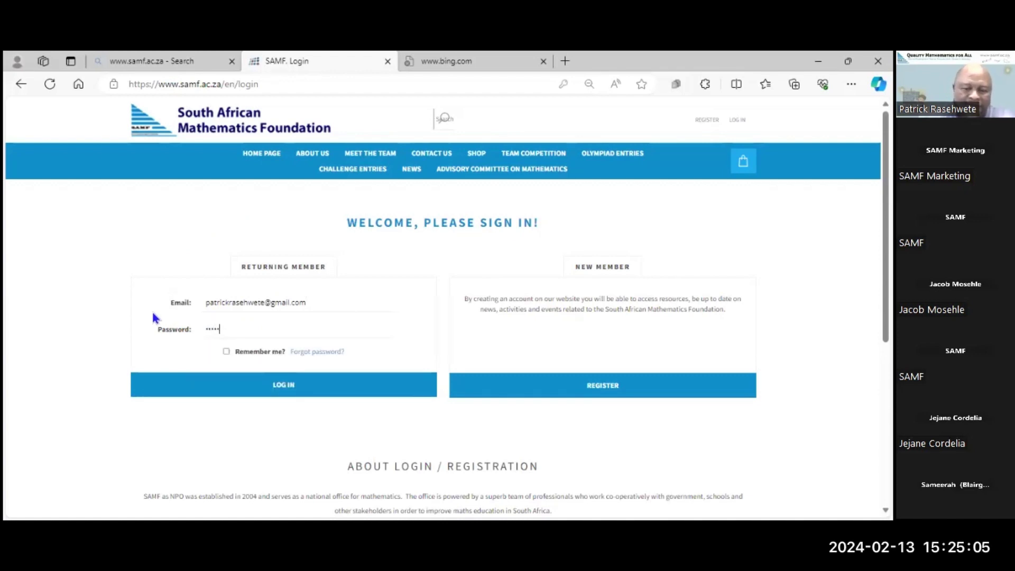
{"action": "type", "text": "••••"}
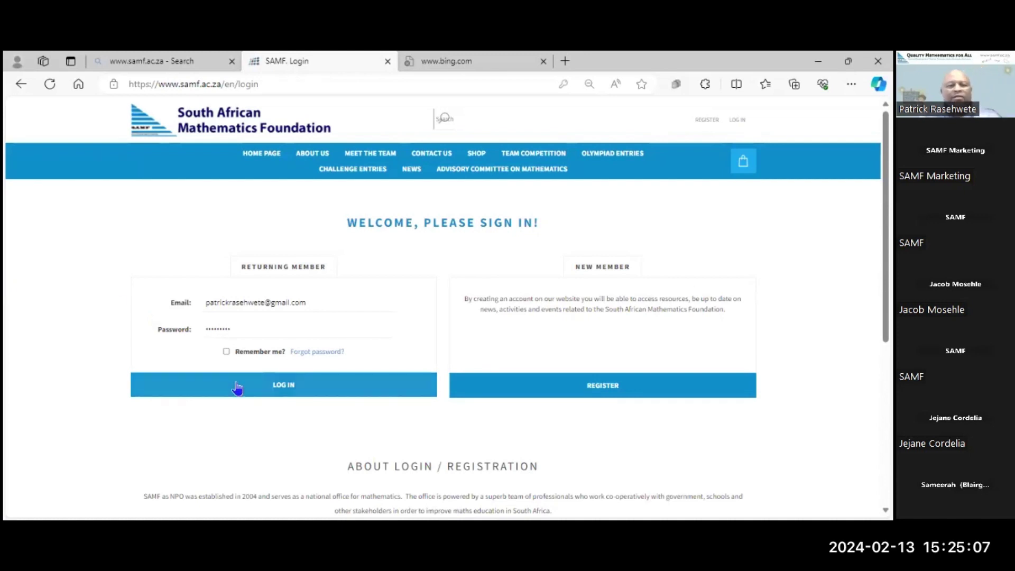
{"action": "left_click", "coordinate": [286, 389]}
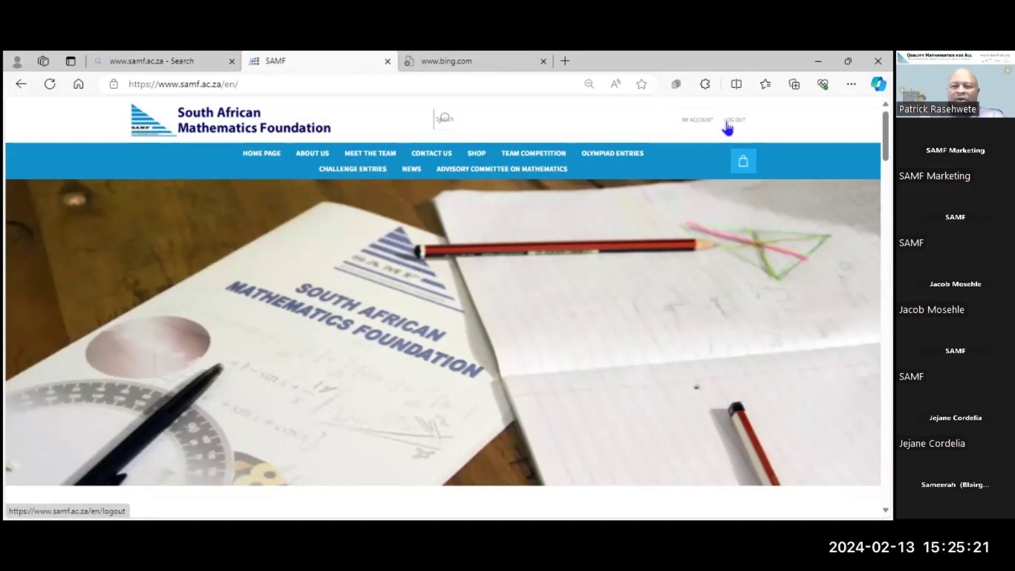
Step: Open the 2024 online challenge entry from the account page and review the Demonstration School's school details
{"action": "left_click", "coordinate": [698, 121]}
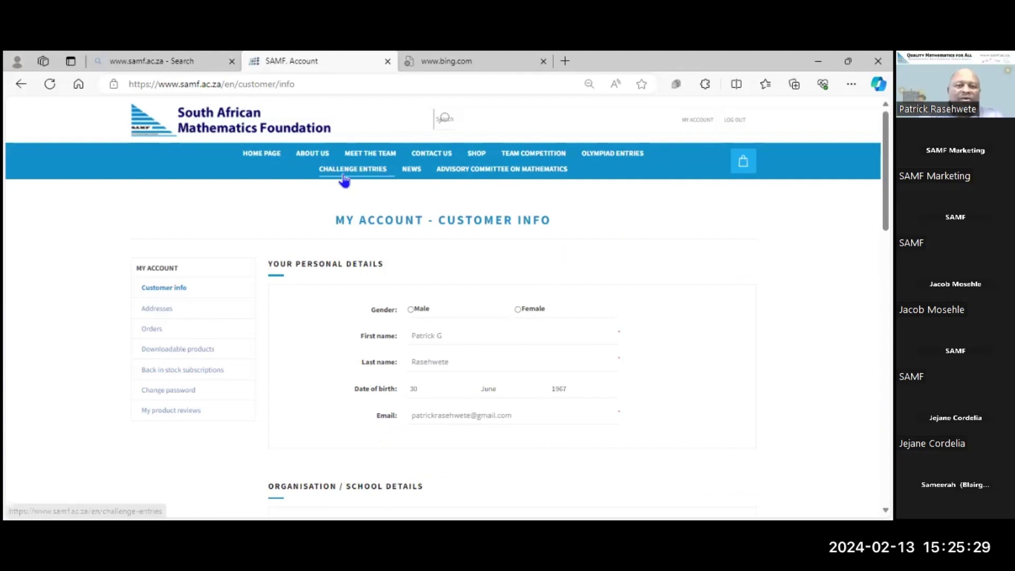
{"action": "mouse_move", "coordinate": [339, 179]}
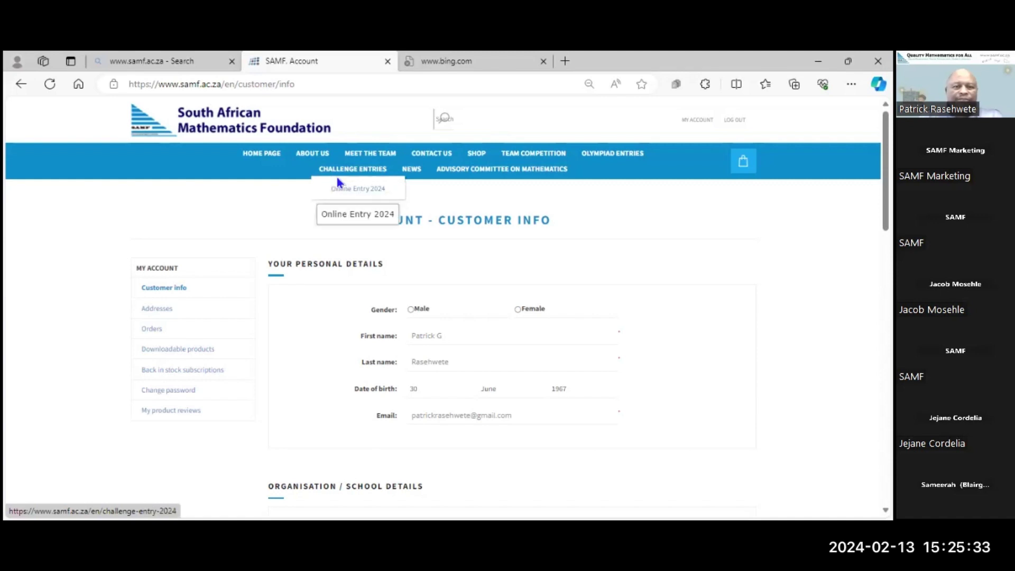
{"action": "left_click", "coordinate": [334, 195]}
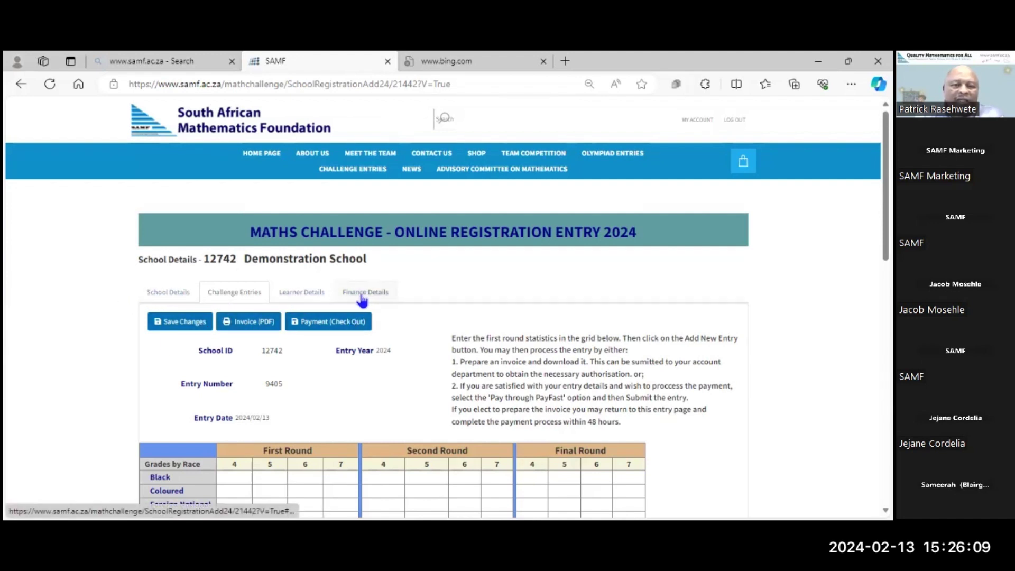
{"action": "left_click", "coordinate": [179, 300]}
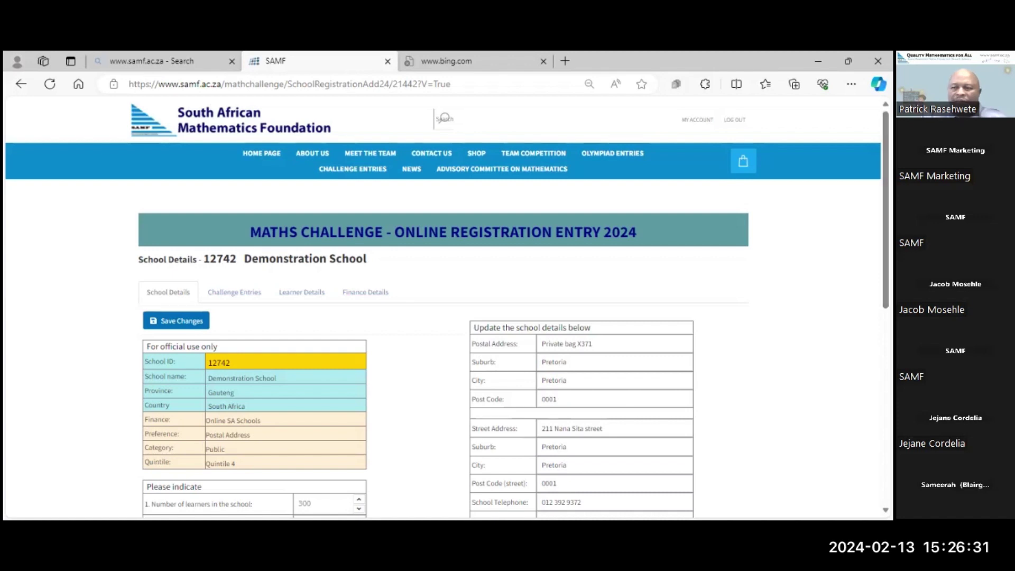
{"action": "scroll", "coordinate": [557, 229], "scroll_direction": "down", "scroll_amount": 3}
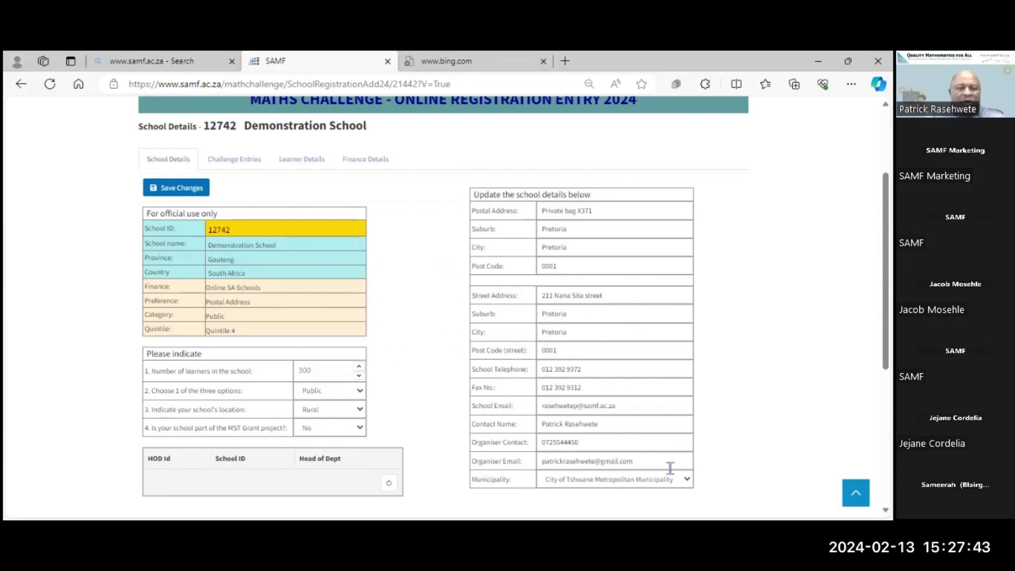
Step: Enter the first-round challenge entries: 2 Black in Grade 4, 2 Coloured in Grade 5, 2 Indian in Grade 6 and 1 White in Grade 7
{"action": "left_click", "coordinate": [233, 165]}
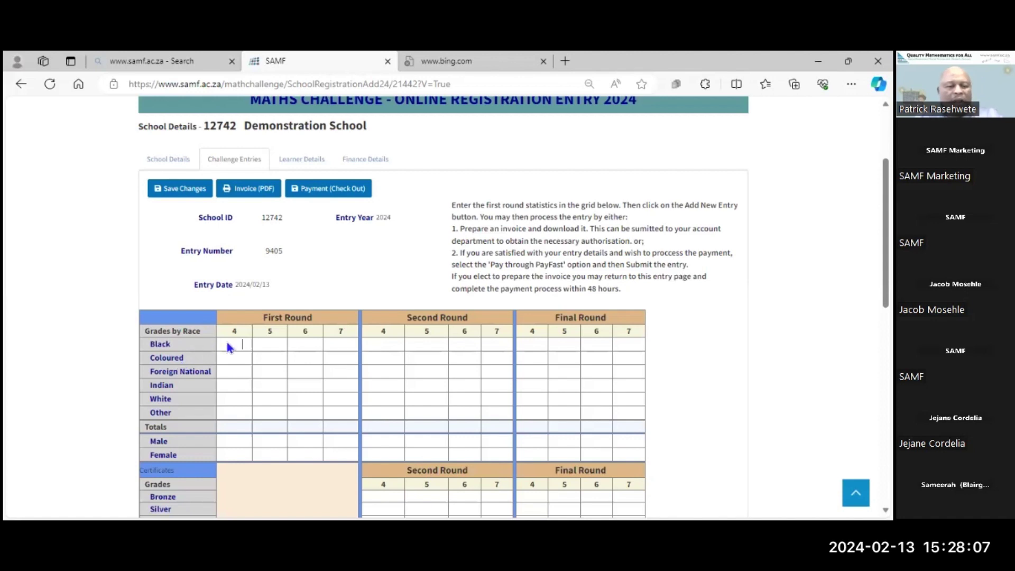
{"action": "type", "text": "2"}
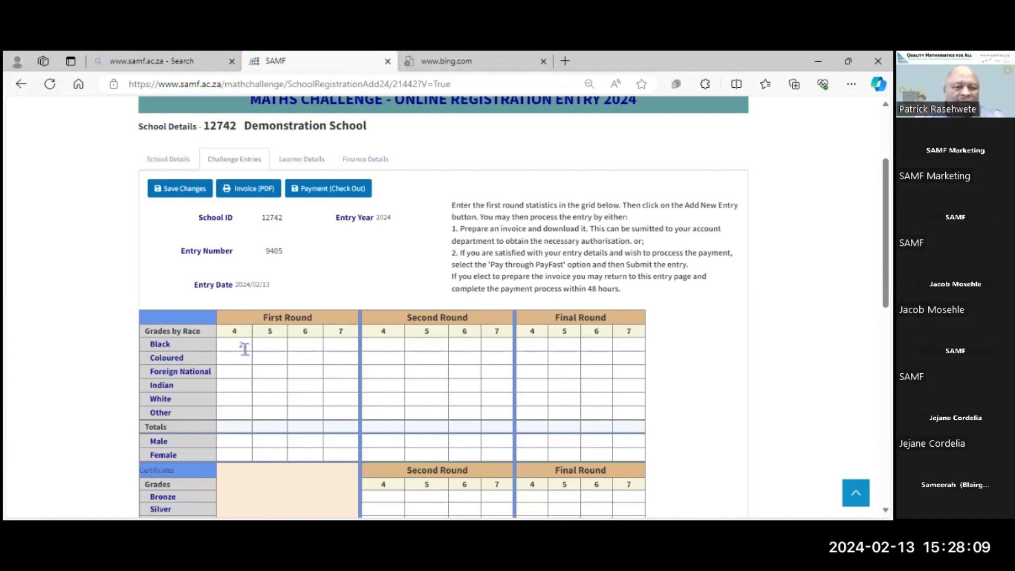
{"action": "left_click", "coordinate": [275, 358]}
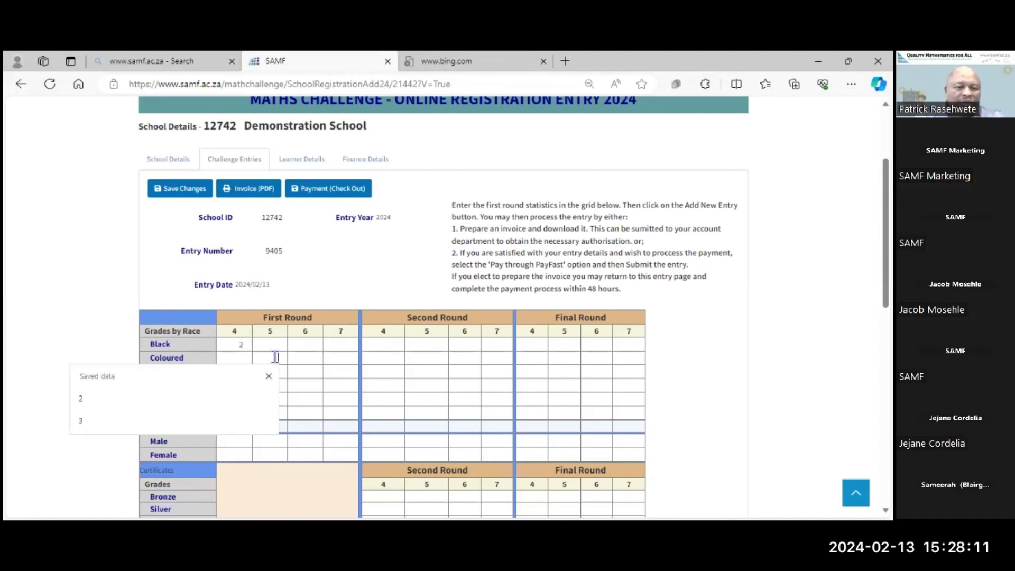
{"action": "type", "text": "2"}
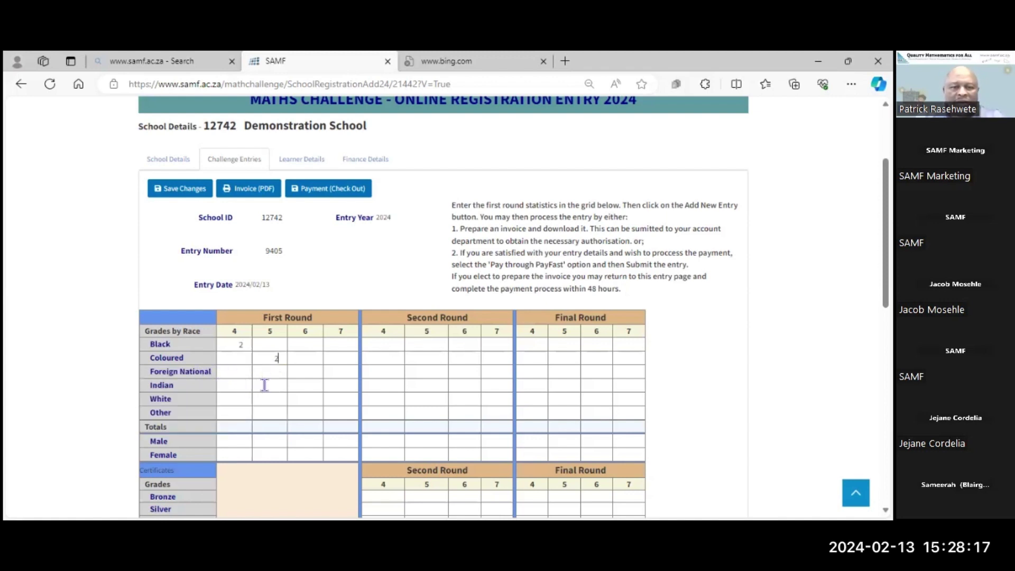
{"action": "left_click", "coordinate": [301, 385]}
{"action": "type", "text": "2"}
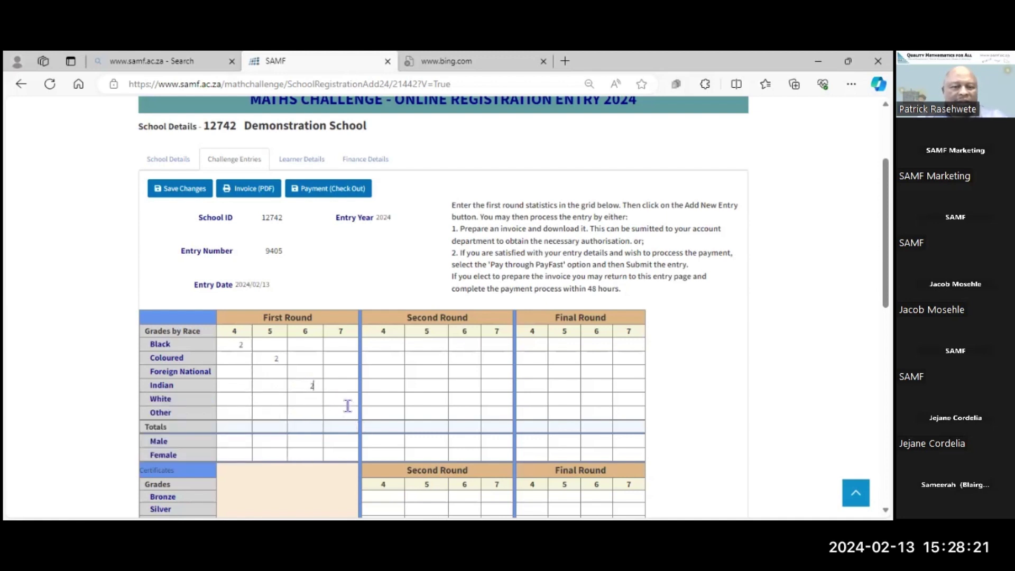
{"action": "left_click", "coordinate": [348, 402]}
{"action": "type", "text": "1"}
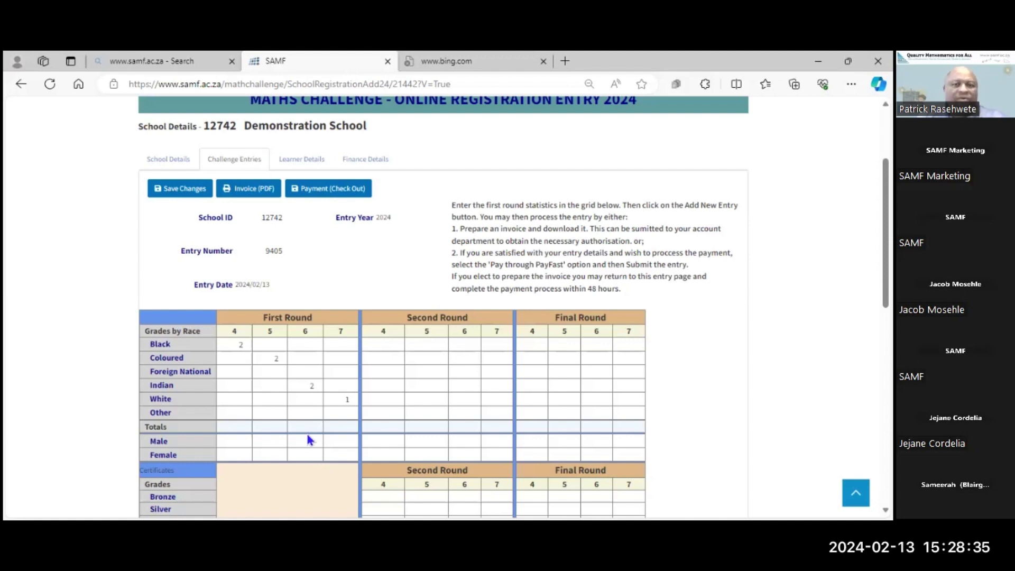
Step: Enter first-round gender counts of 1 male and 1 female for both Grade 4 and Grade 5
{"action": "left_click", "coordinate": [239, 441]}
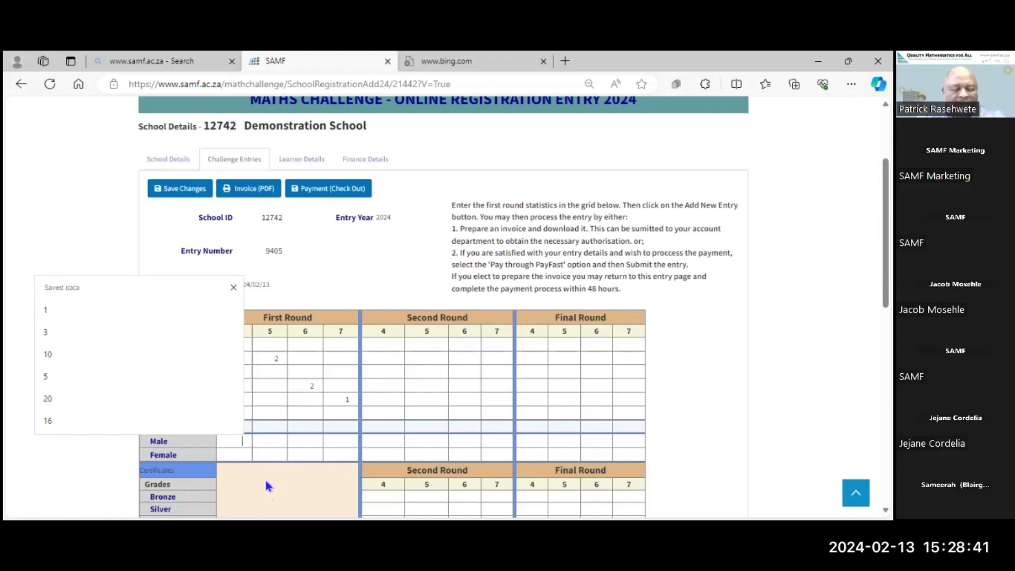
{"action": "type", "text": "1"}
{"action": "left_click", "coordinate": [238, 455]}
{"action": "left_click", "coordinate": [233, 454]}
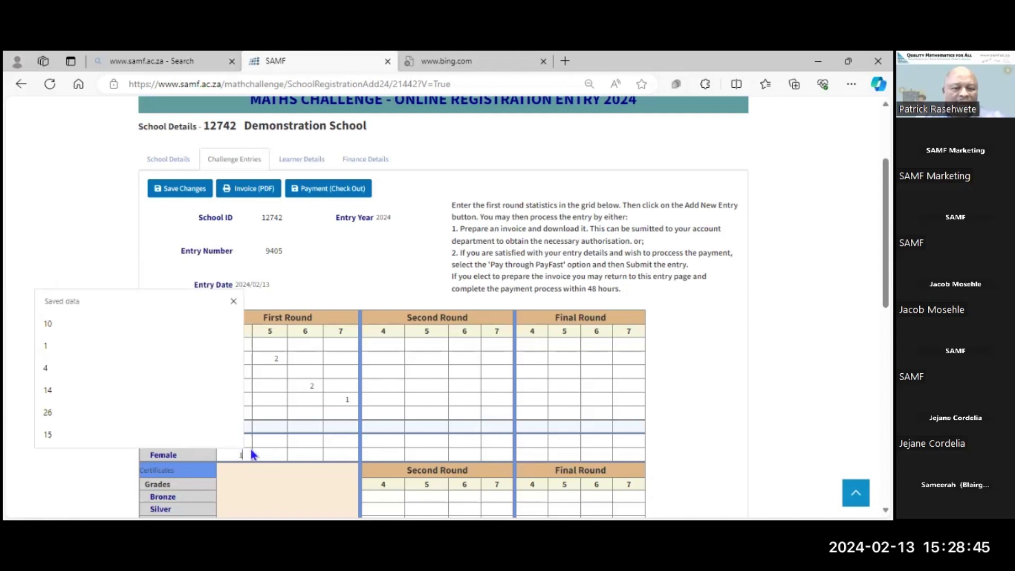
{"action": "type", "text": "1"}
{"action": "left_click", "coordinate": [269, 438]}
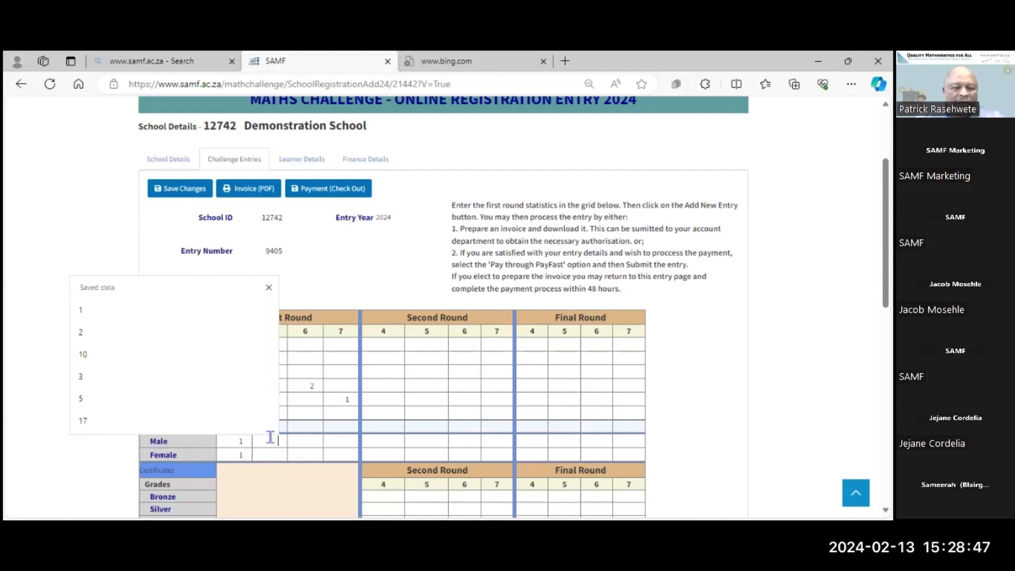
{"action": "left_click", "coordinate": [273, 455]}
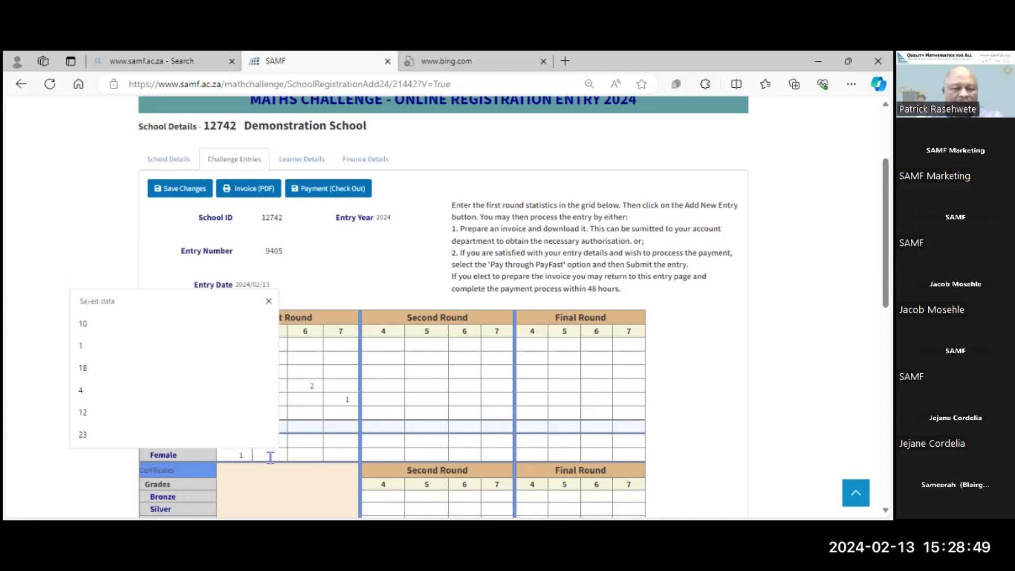
{"action": "type", "text": "1"}
Step: Enter first-round counts of 1 male and 1 female for Grade 6 and 1 female for Grade 7, and save the changes
{"action": "left_click", "coordinate": [305, 443]}
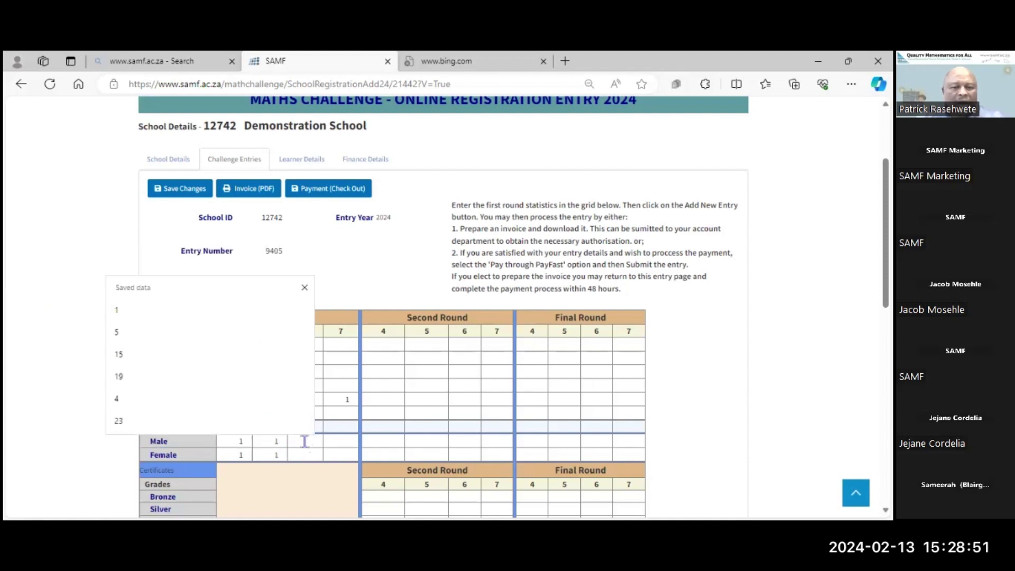
{"action": "type", "text": "1"}
{"action": "left_click", "coordinate": [305, 455]}
{"action": "type", "text": "1"}
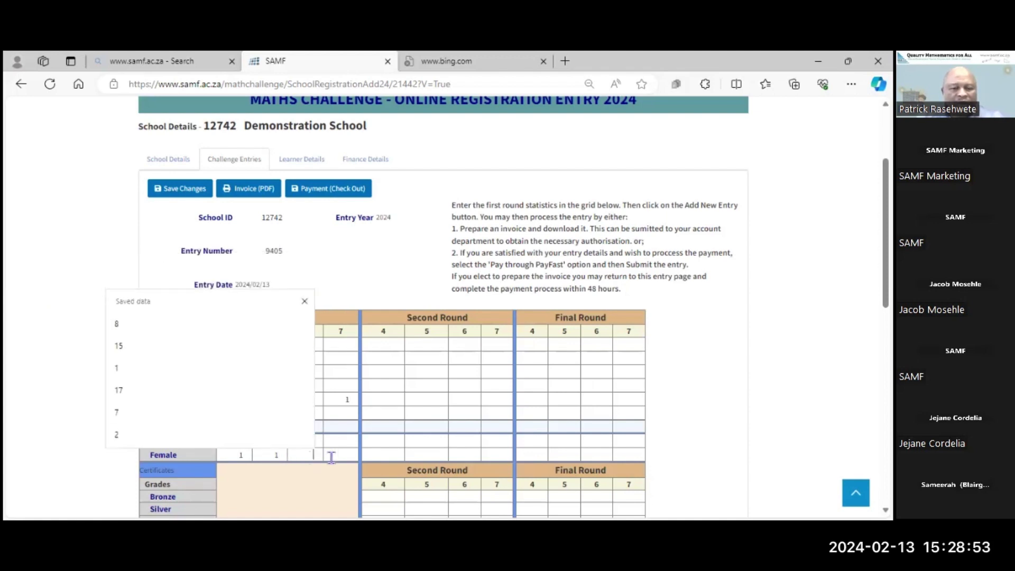
{"action": "left_click", "coordinate": [342, 457]}
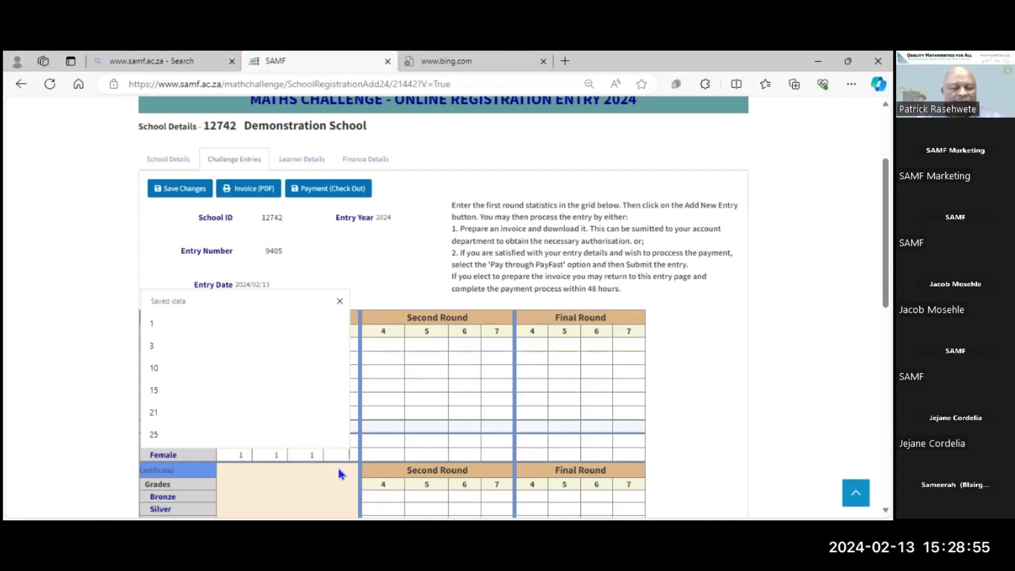
{"action": "type", "text": "1"}
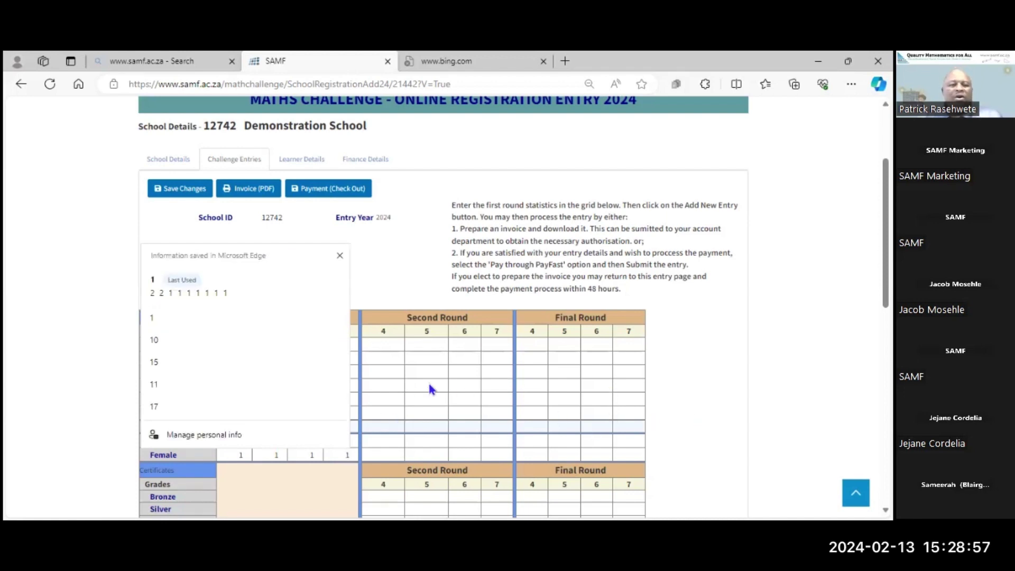
{"action": "left_click", "coordinate": [394, 286]}
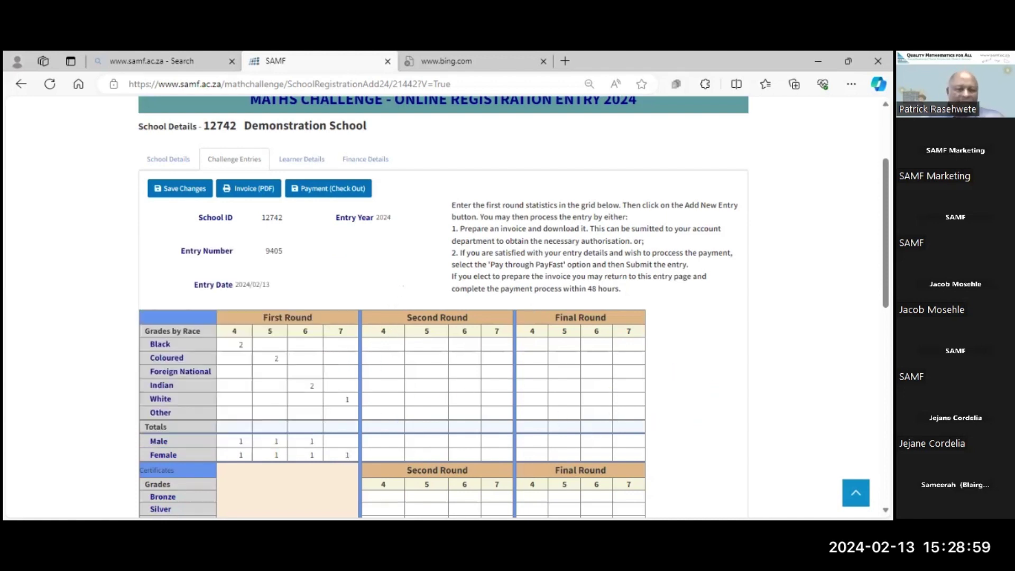
{"action": "left_click", "coordinate": [181, 196]}
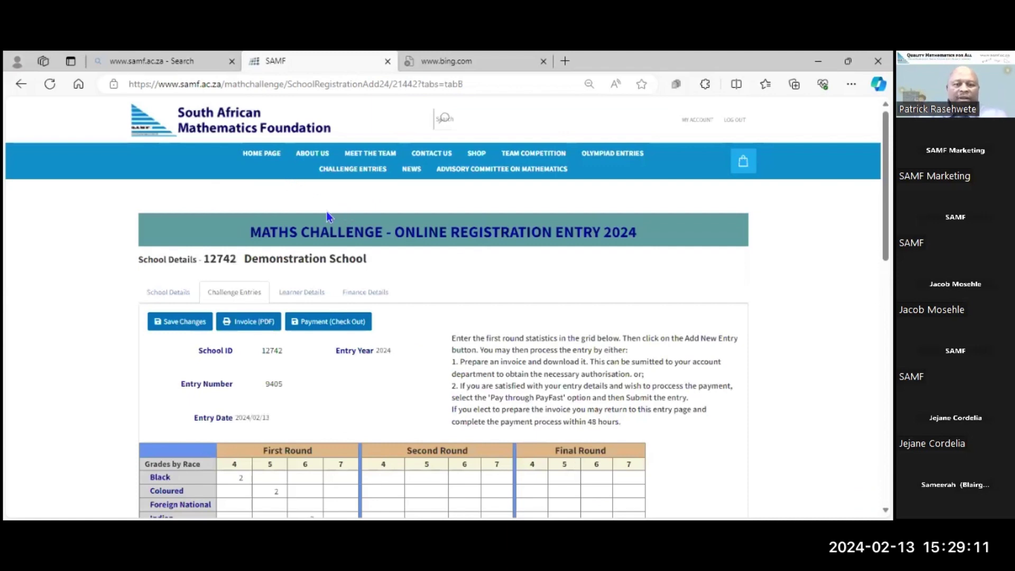
Step: Review the saved entry's grade totals, number of entries and cost, and check its finance details
{"action": "scroll", "coordinate": [330, 228], "scroll_direction": "down", "scroll_amount": 7}
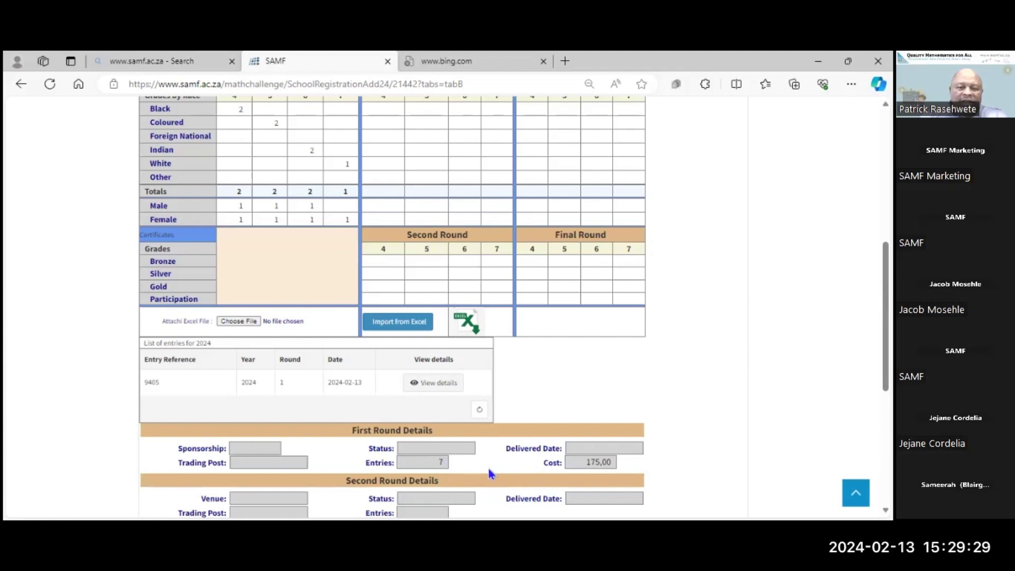
{"action": "scroll", "coordinate": [455, 444], "scroll_direction": "up", "scroll_amount": 7}
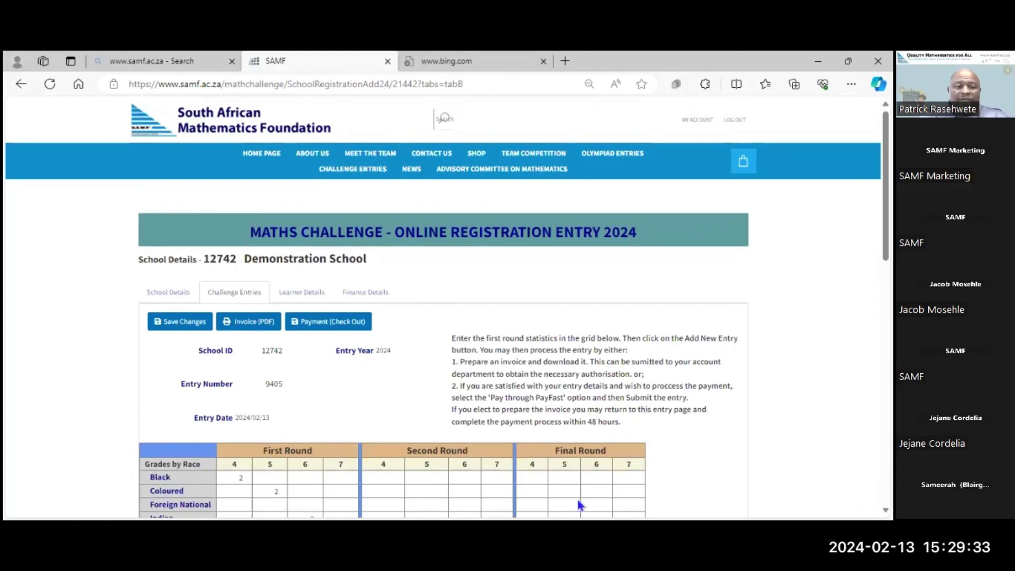
{"action": "scroll", "coordinate": [580, 505], "scroll_direction": "down", "scroll_amount": 7}
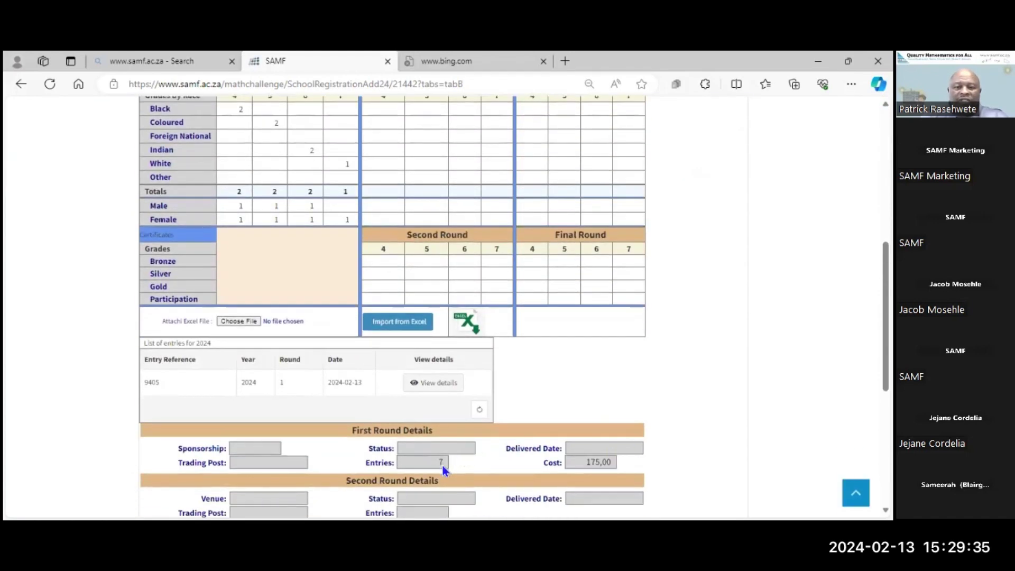
{"action": "scroll", "coordinate": [517, 446], "scroll_direction": "up", "scroll_amount": 7}
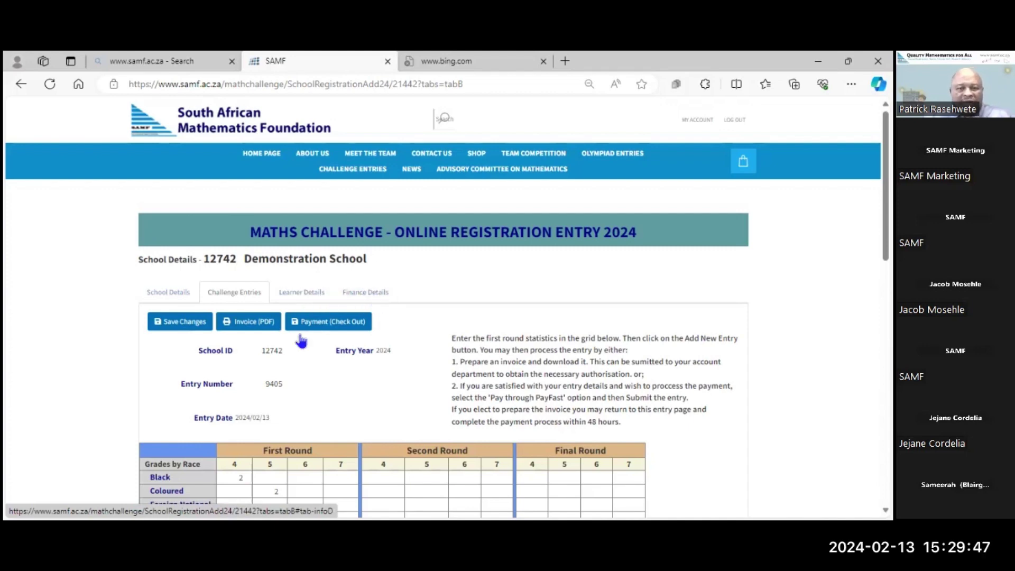
{"action": "scroll", "coordinate": [401, 143], "scroll_direction": "down", "scroll_amount": 7}
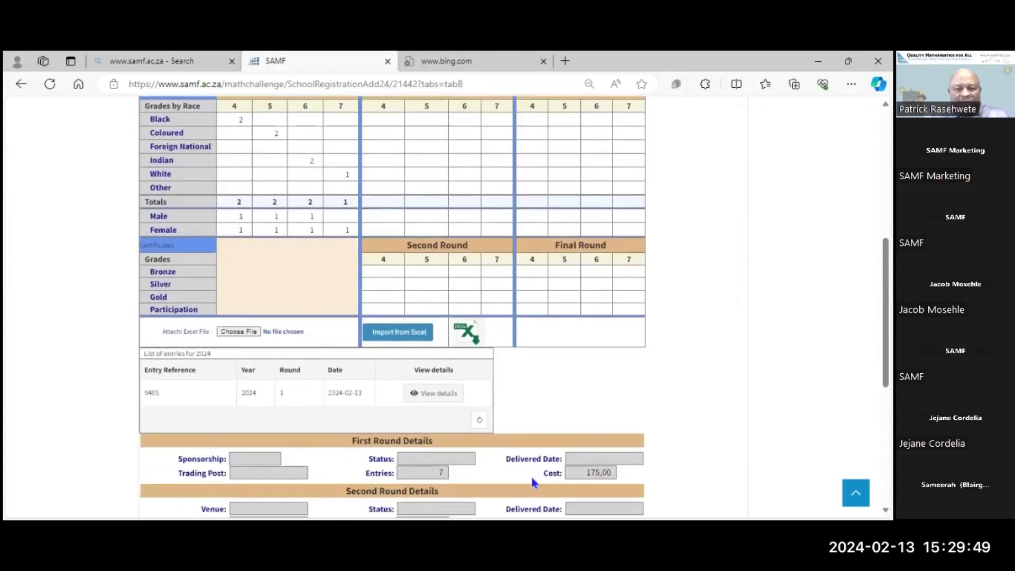
{"action": "scroll", "coordinate": [534, 483], "scroll_direction": "up", "scroll_amount": 7}
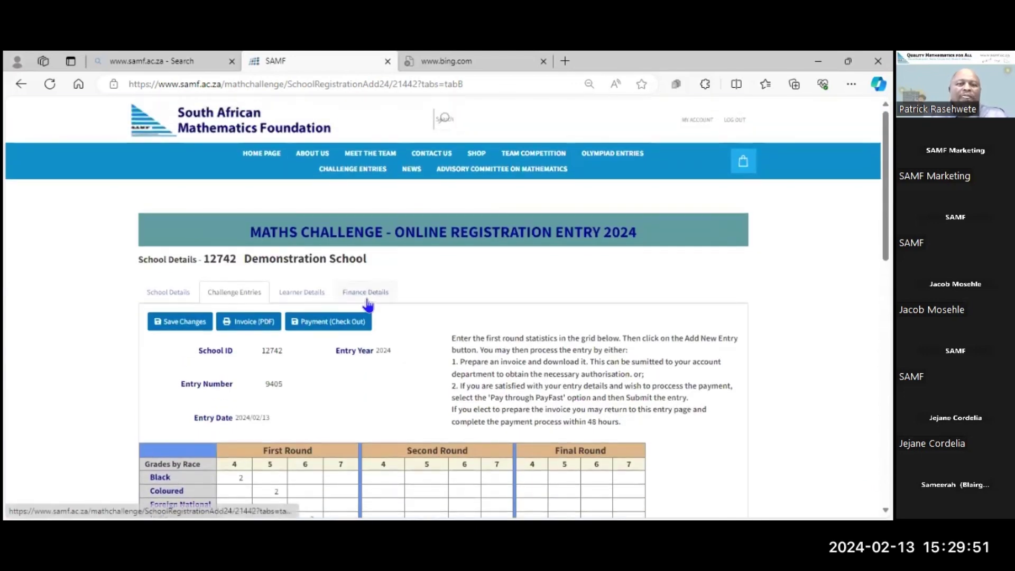
{"action": "left_click", "coordinate": [366, 298]}
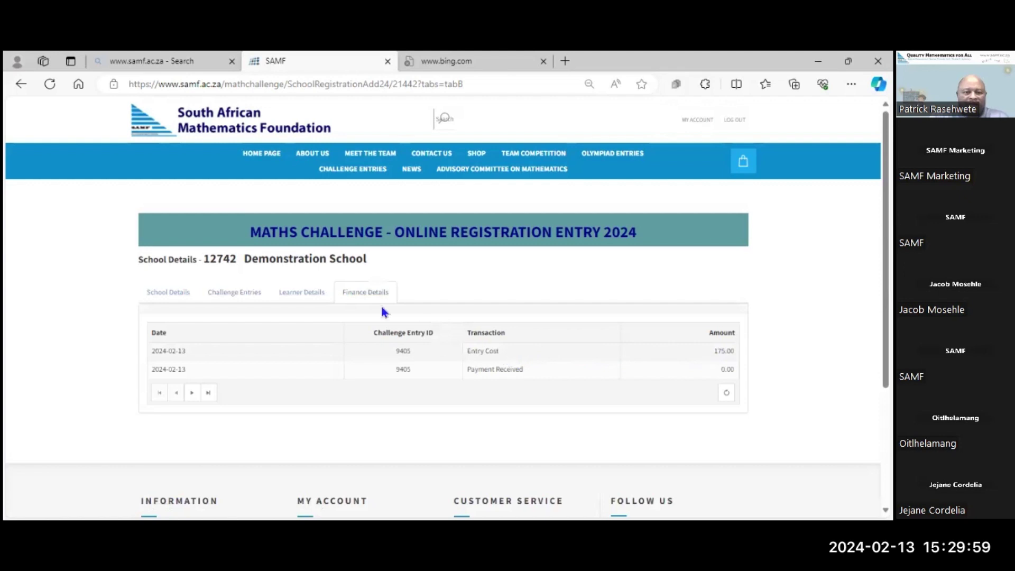
{"action": "left_click", "coordinate": [228, 299]}
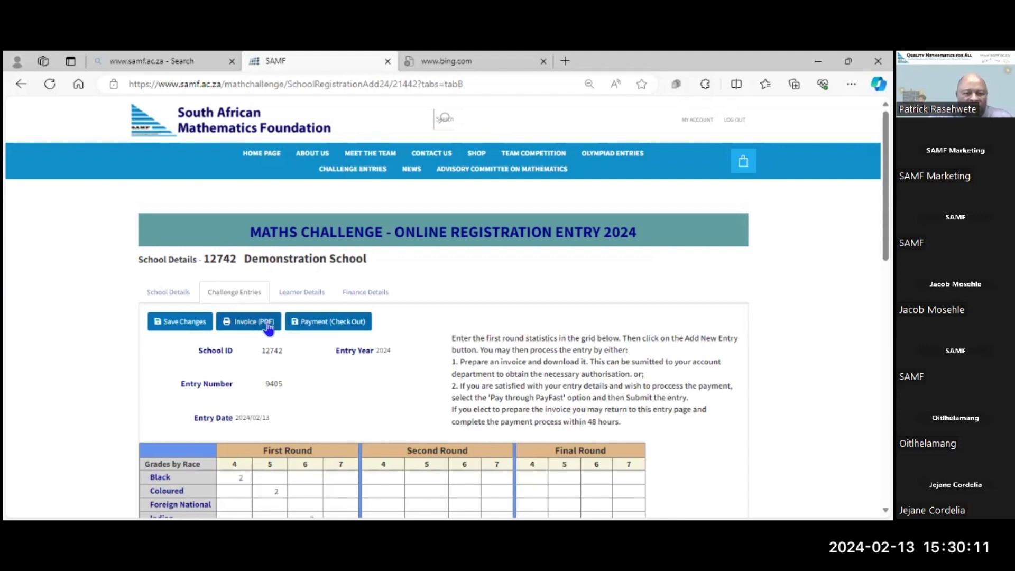
Step: Open the payment checkout, review the entry statistics and price in the shopping cart, and return to the registration entry
{"action": "left_click", "coordinate": [320, 328]}
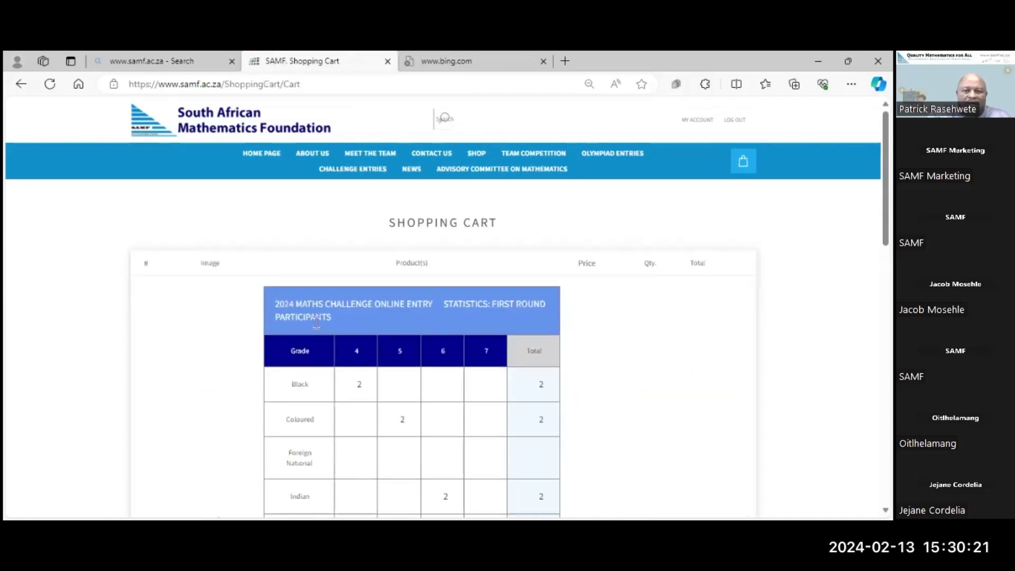
{"action": "scroll", "coordinate": [379, 364], "scroll_direction": "down", "scroll_amount": 6}
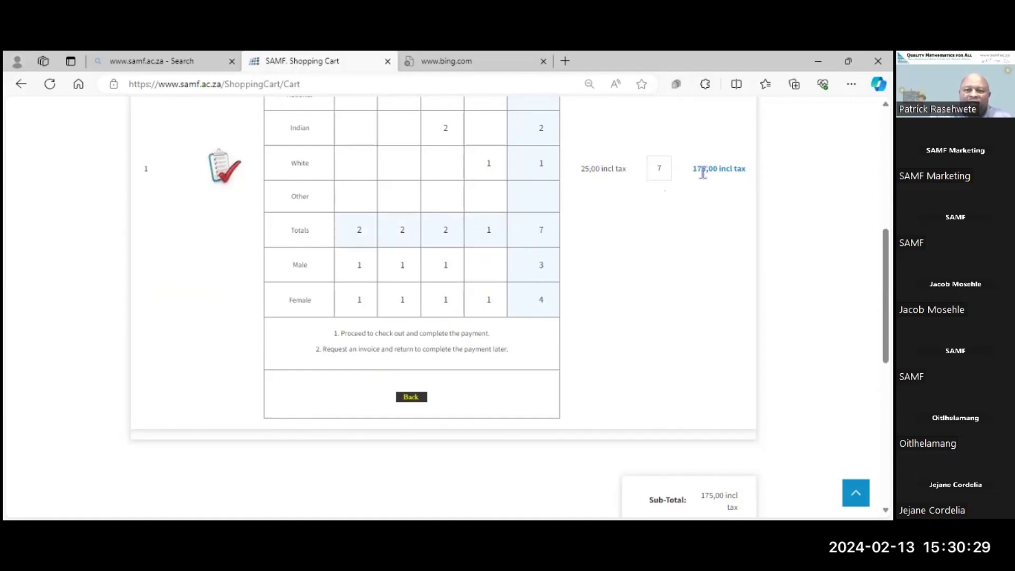
{"action": "scroll", "coordinate": [705, 182], "scroll_direction": "up", "scroll_amount": 7}
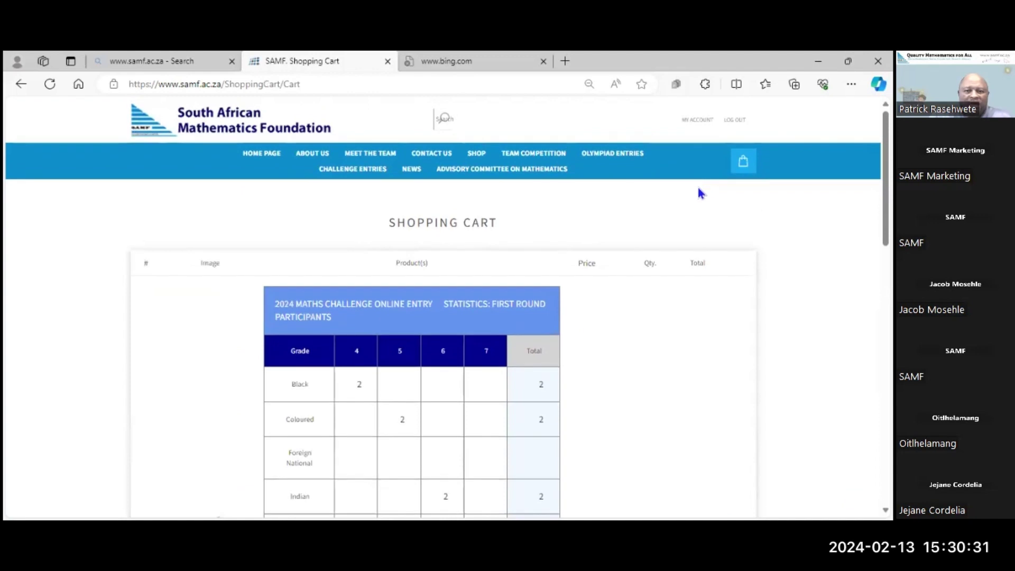
{"action": "scroll", "coordinate": [493, 291], "scroll_direction": "down", "scroll_amount": 7}
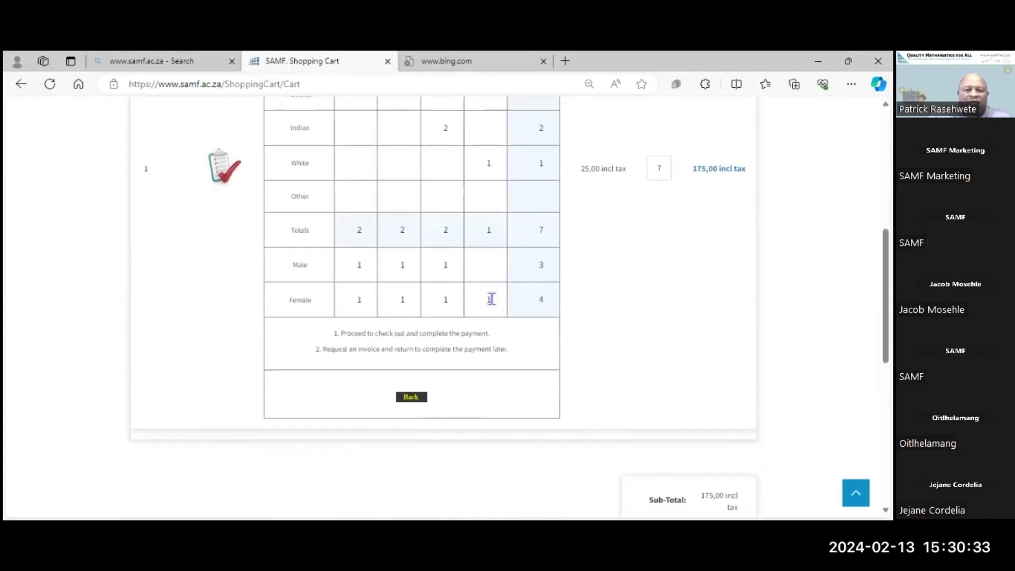
{"action": "scroll", "coordinate": [396, 356], "scroll_direction": "up", "scroll_amount": 7}
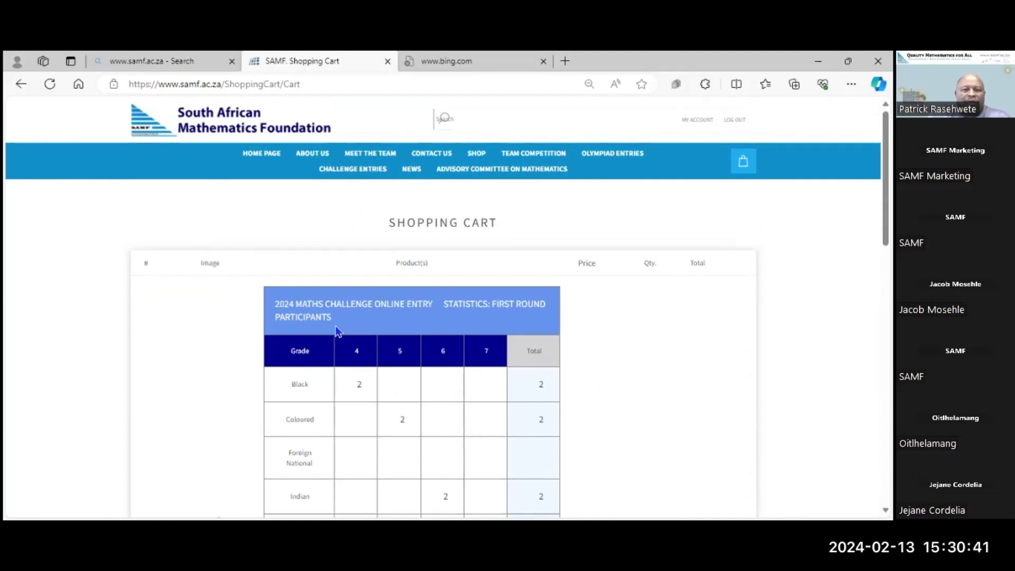
{"action": "scroll", "coordinate": [370, 339], "scroll_direction": "down", "scroll_amount": 7}
{"action": "left_click", "coordinate": [410, 401]}
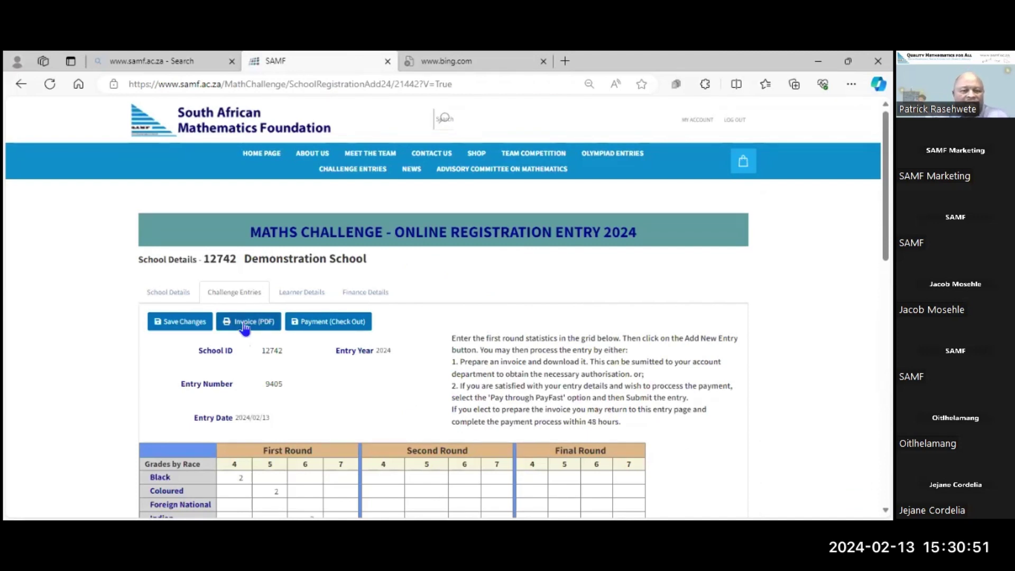
Step: Download the challenge entry's PDF invoice, open it and review the billing, entry and banking details
{"action": "left_click", "coordinate": [241, 327]}
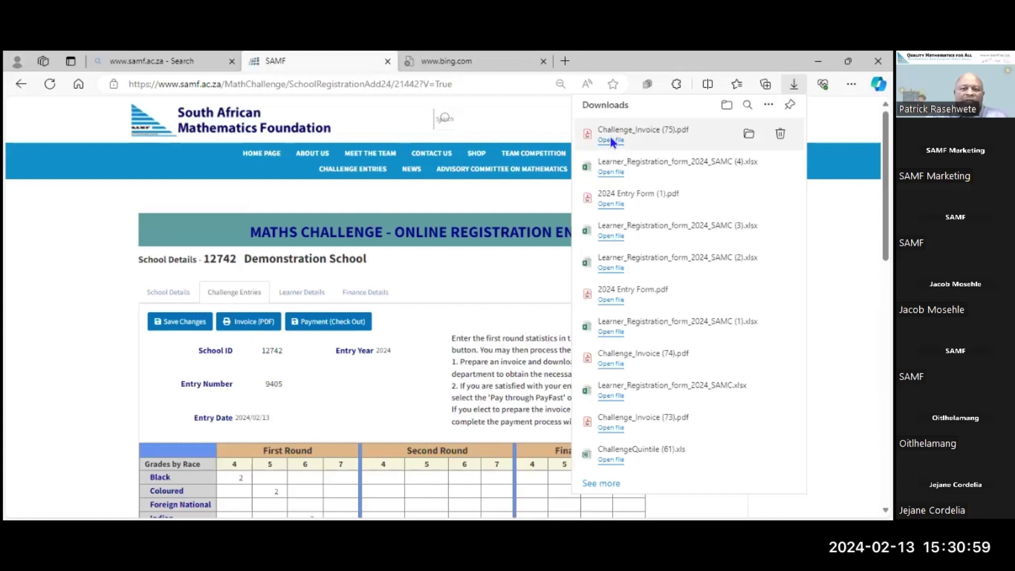
{"action": "left_click", "coordinate": [611, 141]}
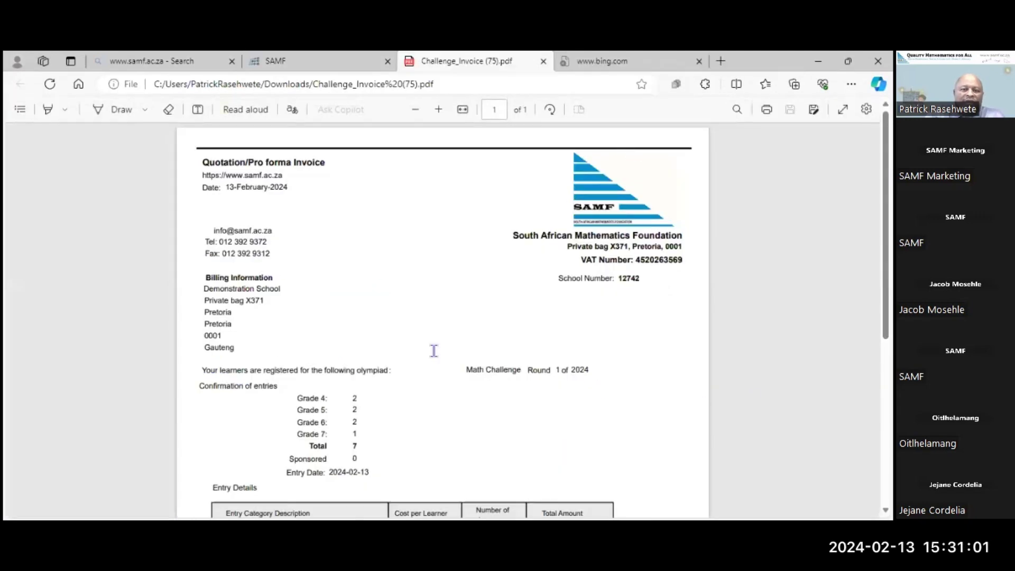
{"action": "scroll", "coordinate": [397, 312], "scroll_direction": "down", "scroll_amount": 5}
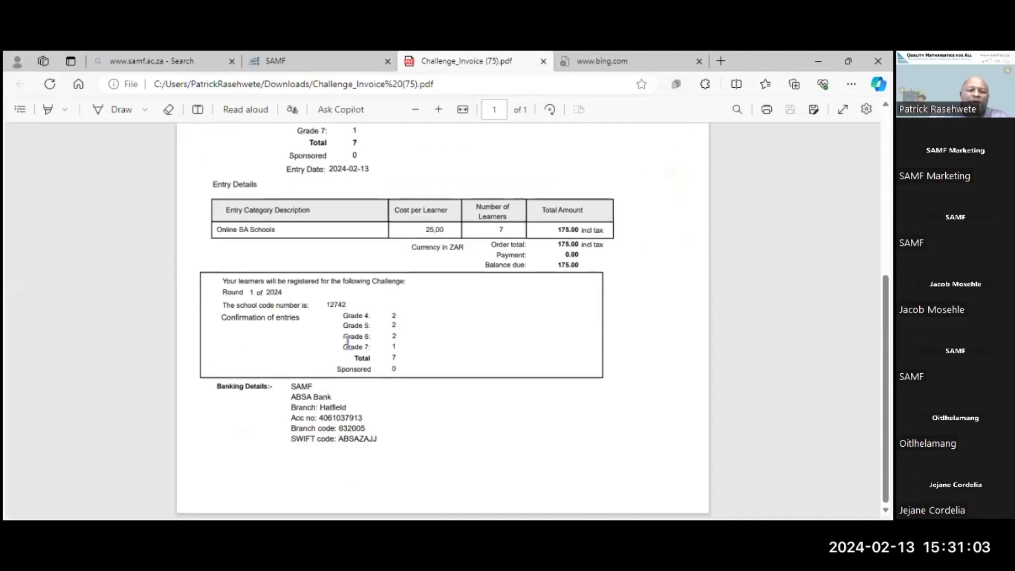
{"action": "scroll", "coordinate": [405, 345], "scroll_direction": "up", "scroll_amount": 4}
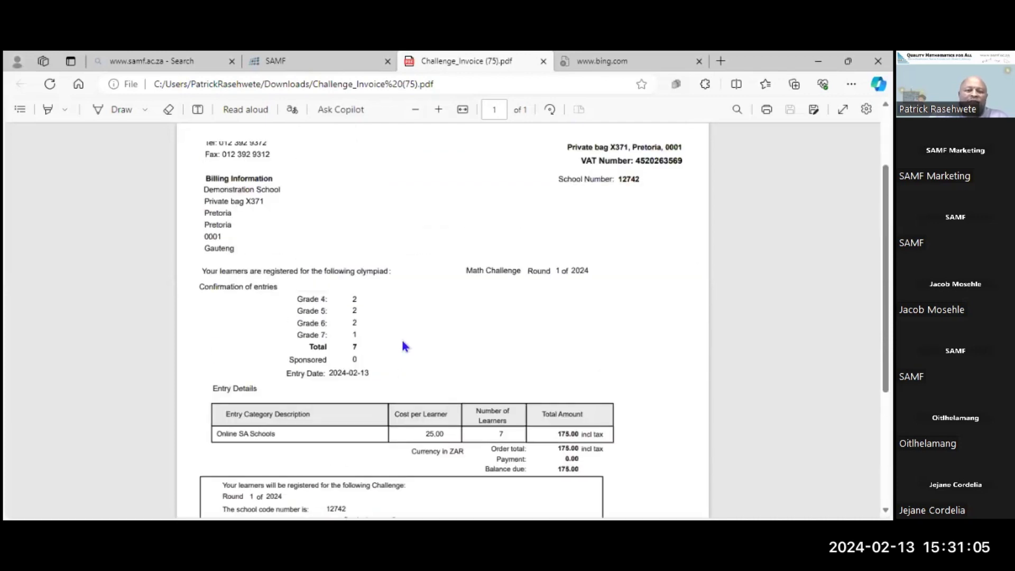
{"action": "scroll", "coordinate": [403, 346], "scroll_direction": "up", "scroll_amount": 2}
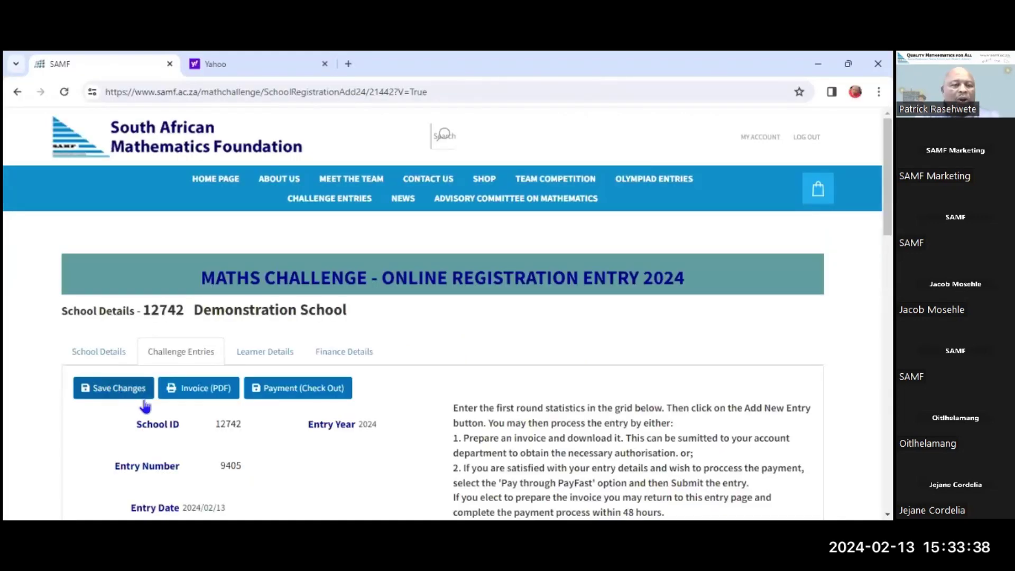
Step: Examine the challenge entries page, including the first-round grid, the Excel import section and the details of each round
{"action": "scroll", "coordinate": [176, 404], "scroll_direction": "down", "scroll_amount": 1}
{"action": "scroll", "coordinate": [176, 405], "scroll_direction": "down", "scroll_amount": 6}
{"action": "scroll", "coordinate": [163, 380], "scroll_direction": "up", "scroll_amount": 6}
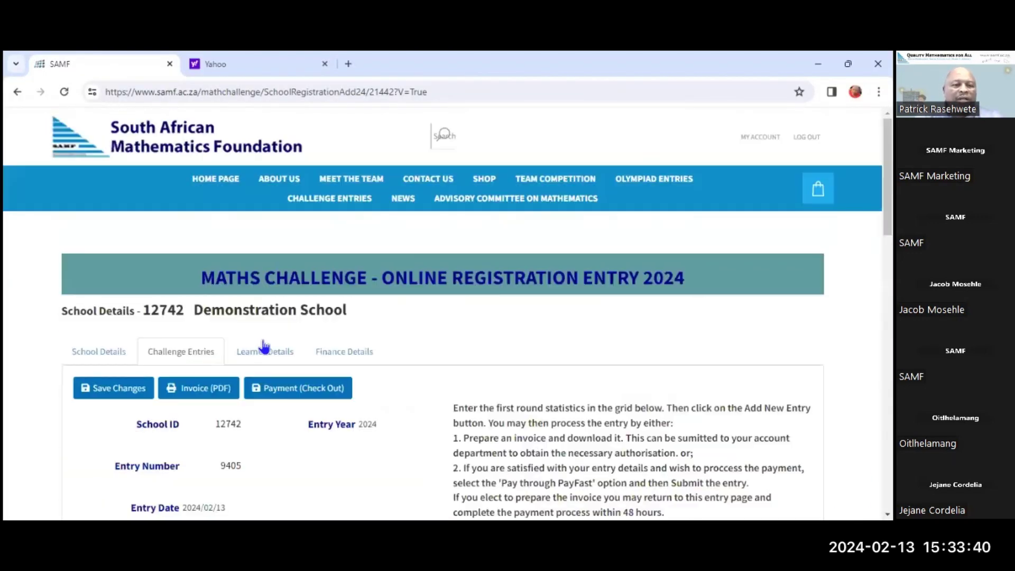
{"action": "scroll", "coordinate": [268, 349], "scroll_direction": "down", "scroll_amount": 6}
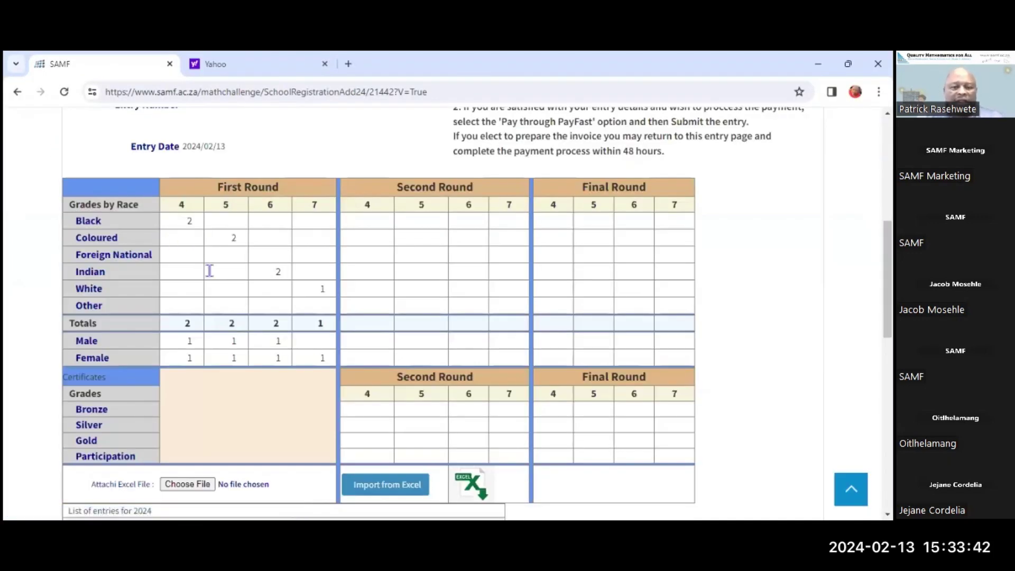
{"action": "scroll", "coordinate": [310, 348], "scroll_direction": "down", "scroll_amount": 6}
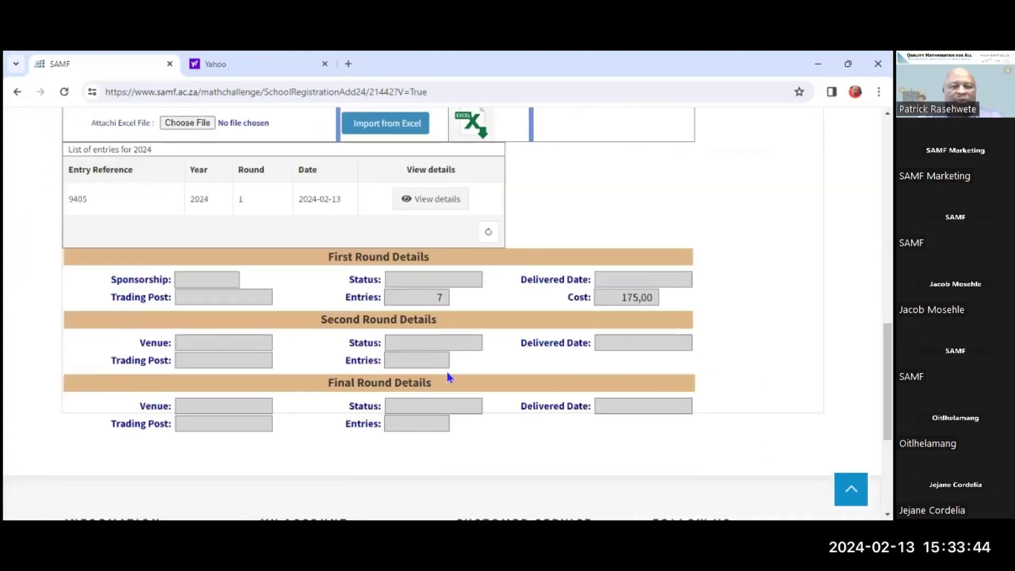
{"action": "scroll", "coordinate": [351, 307], "scroll_direction": "up", "scroll_amount": 6}
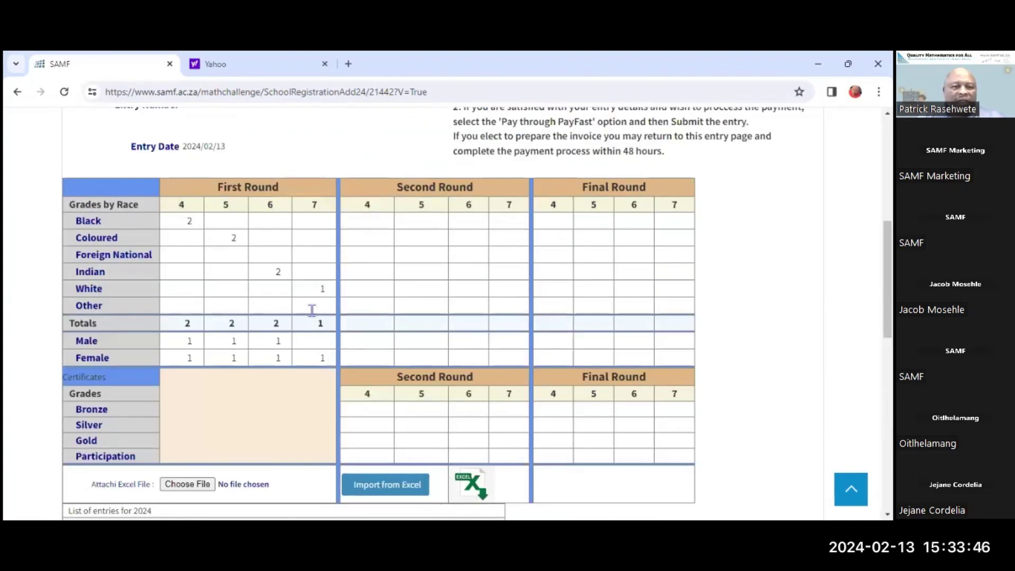
{"action": "scroll", "coordinate": [186, 376], "scroll_direction": "up", "scroll_amount": 6}
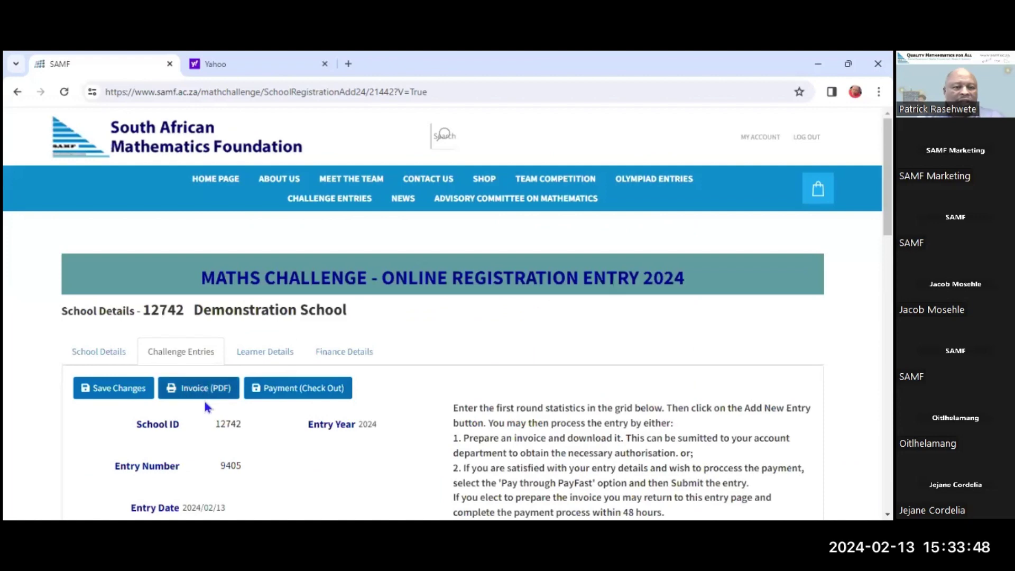
{"action": "scroll", "coordinate": [217, 410], "scroll_direction": "down", "scroll_amount": 6}
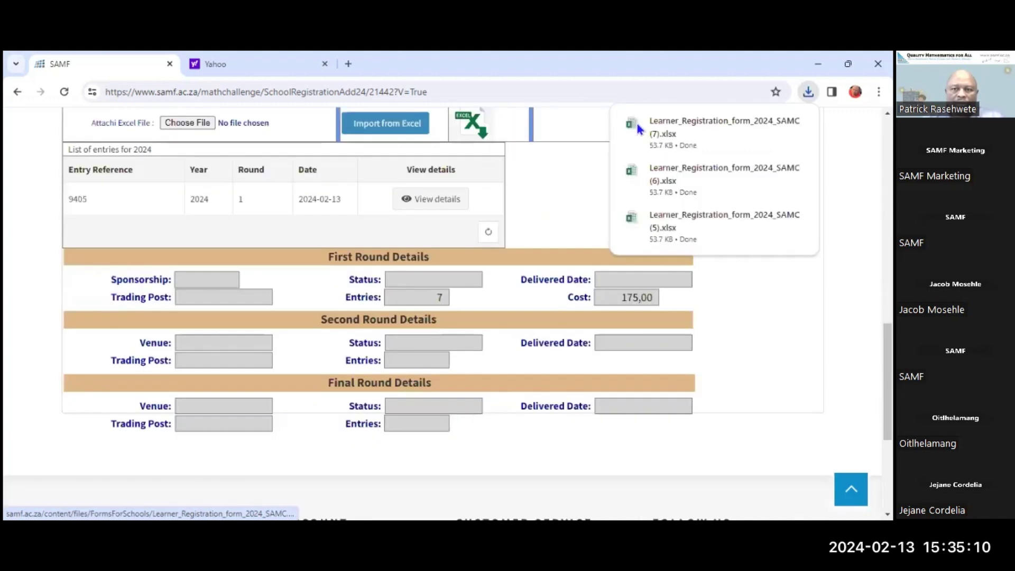
Step: Open the downloaded learner registration form in Excel and review the learner rows on the Grade 4, 5, 6 and 7 sheets
{"action": "scroll", "coordinate": [646, 127], "scroll_direction": "down", "scroll_amount": 6}
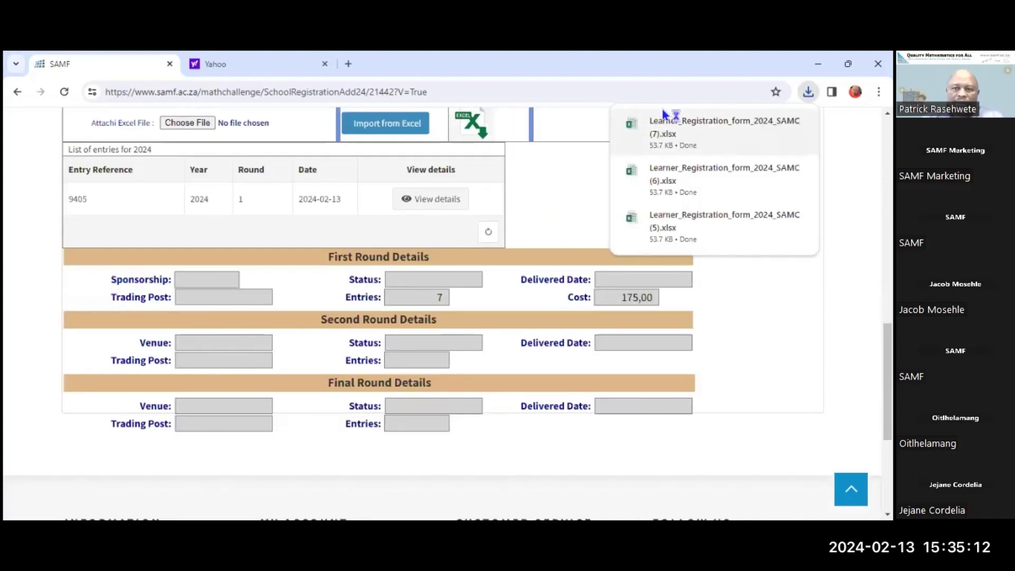
{"action": "left_click", "coordinate": [665, 114]}
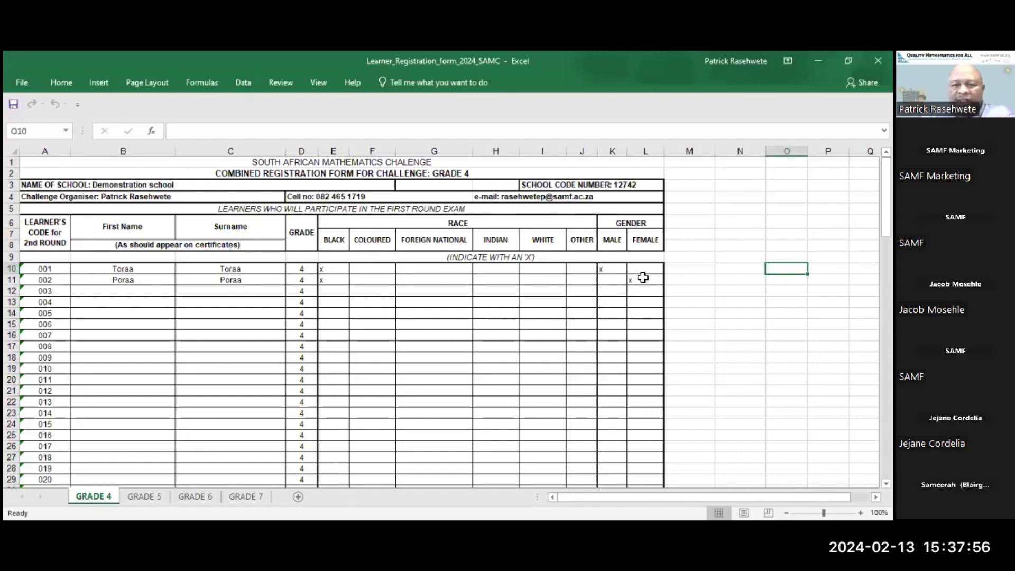
{"action": "left_click", "coordinate": [146, 497]}
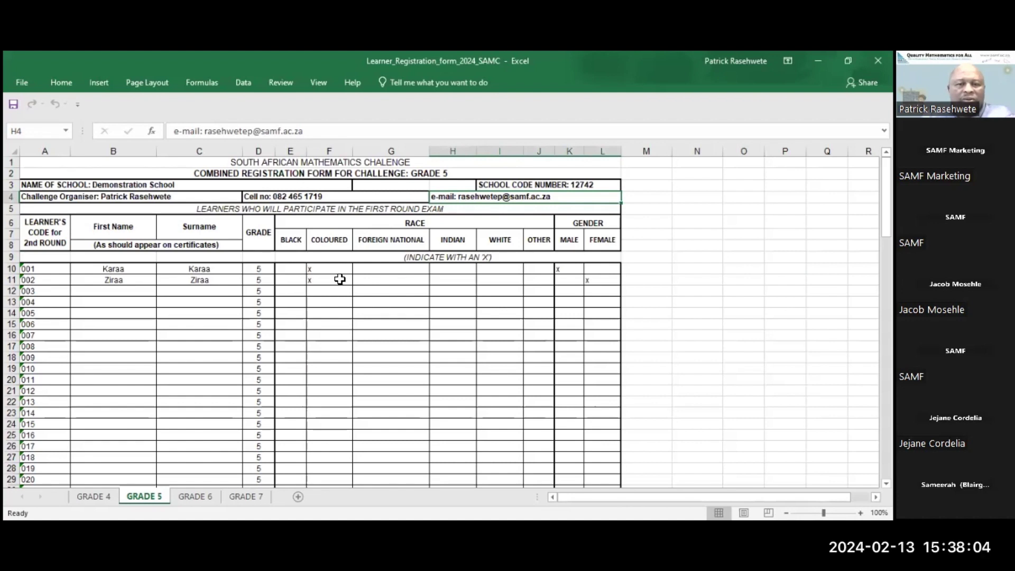
{"action": "left_click", "coordinate": [212, 497]}
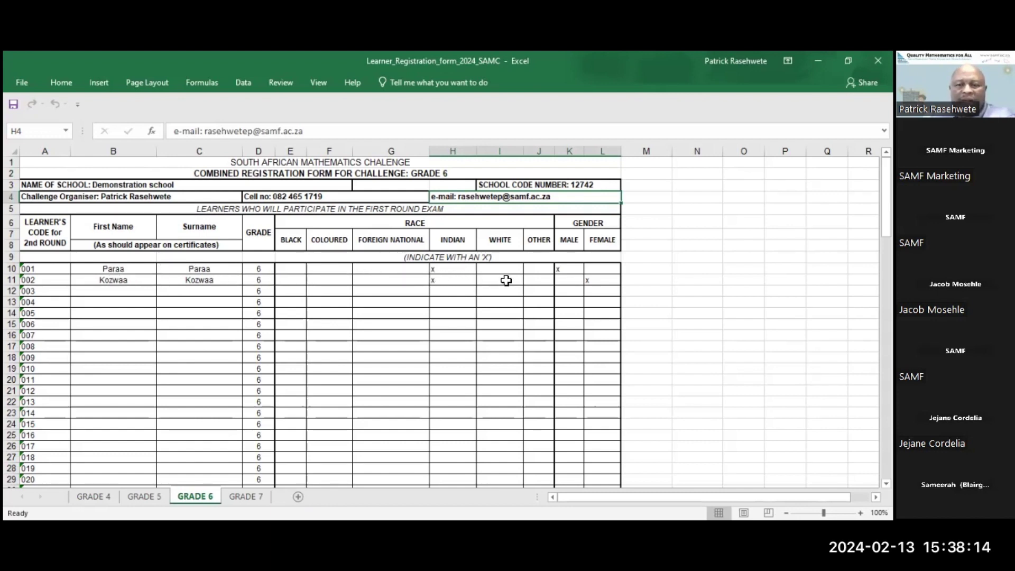
{"action": "left_click", "coordinate": [270, 500]}
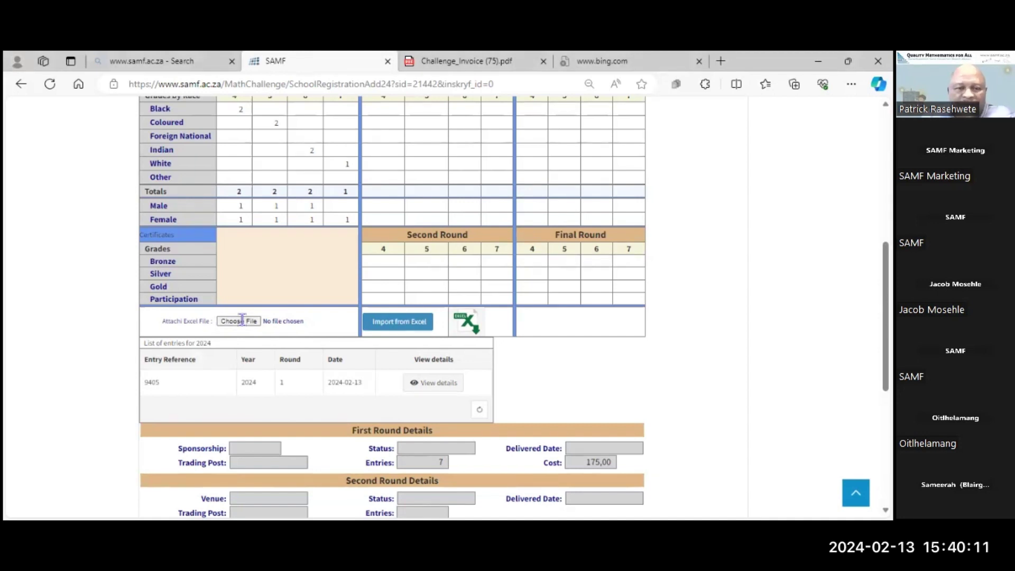
Step: Attach the completed Learner_Registration_form_2024_SAMC workbook to the challenge entry and import its learners from Excel
{"action": "left_click", "coordinate": [242, 320]}
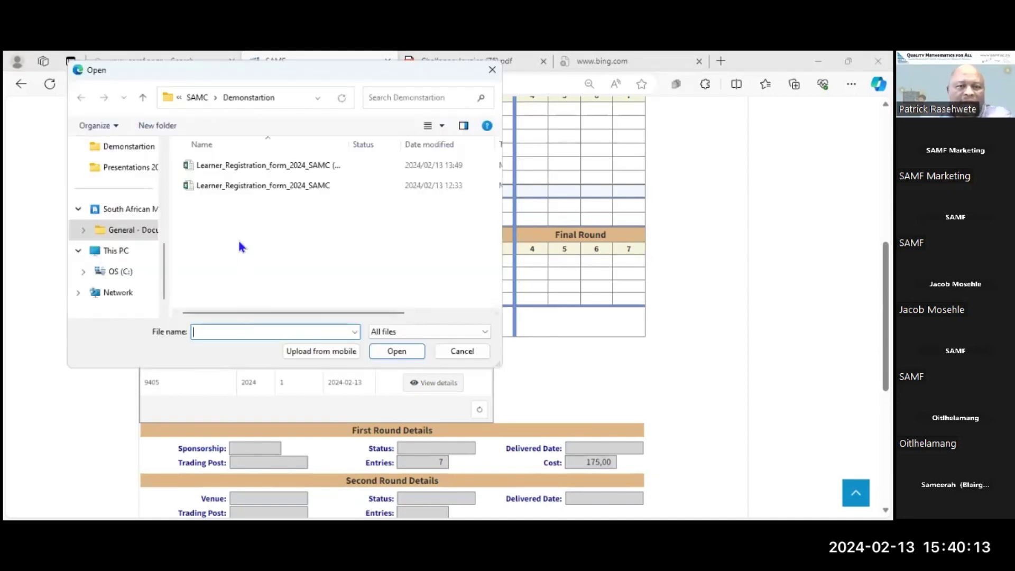
{"action": "left_click", "coordinate": [236, 191]}
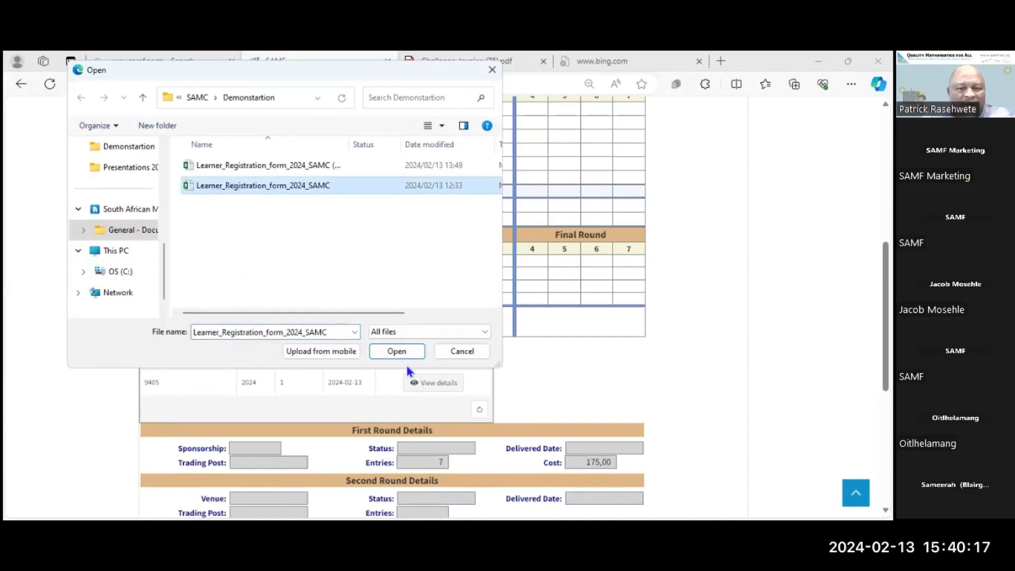
{"action": "left_click", "coordinate": [395, 351]}
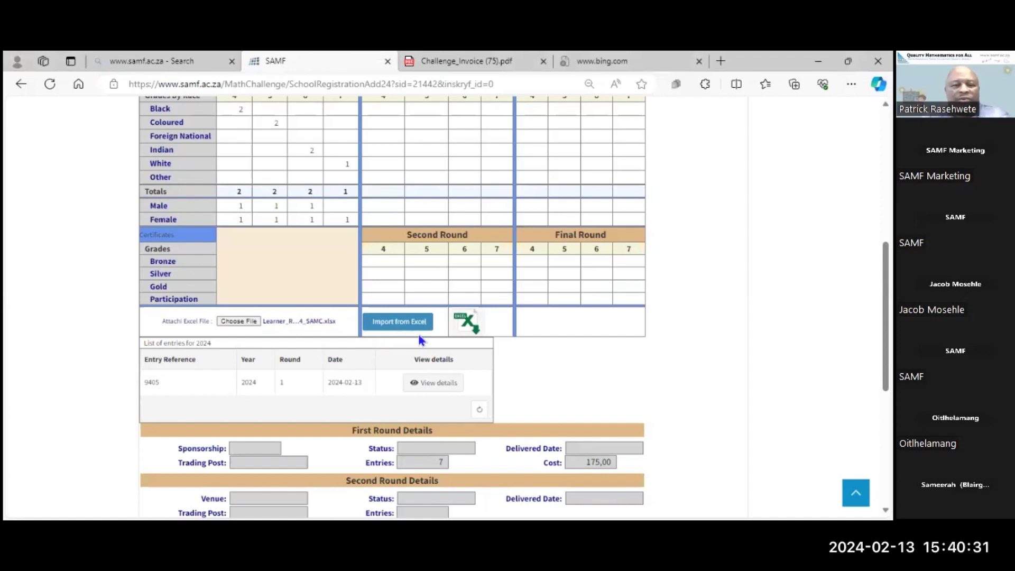
{"action": "left_click", "coordinate": [401, 325]}
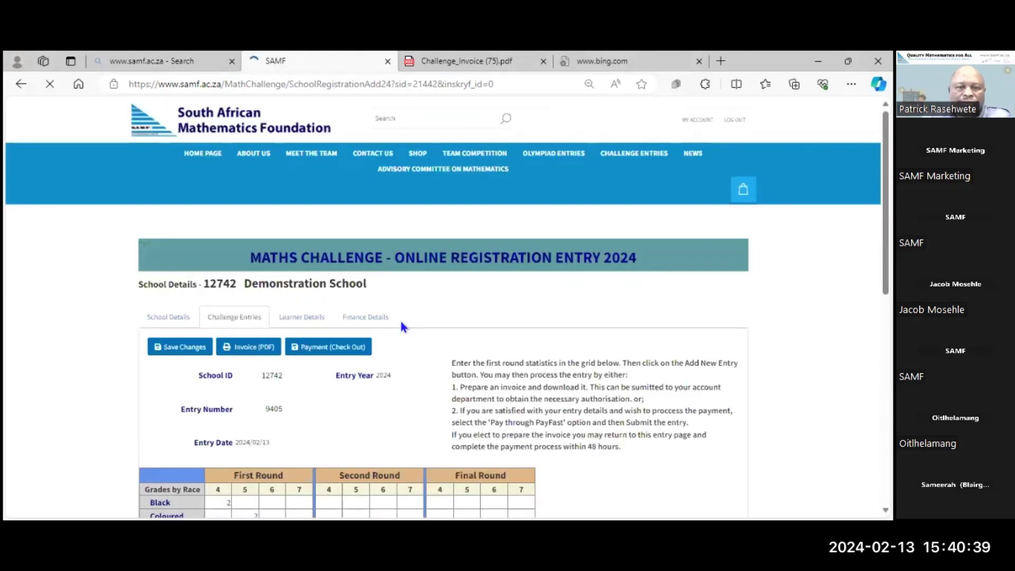
Step: Check the challenge entries page after the import and view the list of learners entered for round 1
{"action": "scroll", "coordinate": [539, 351], "scroll_direction": "down", "scroll_amount": 1}
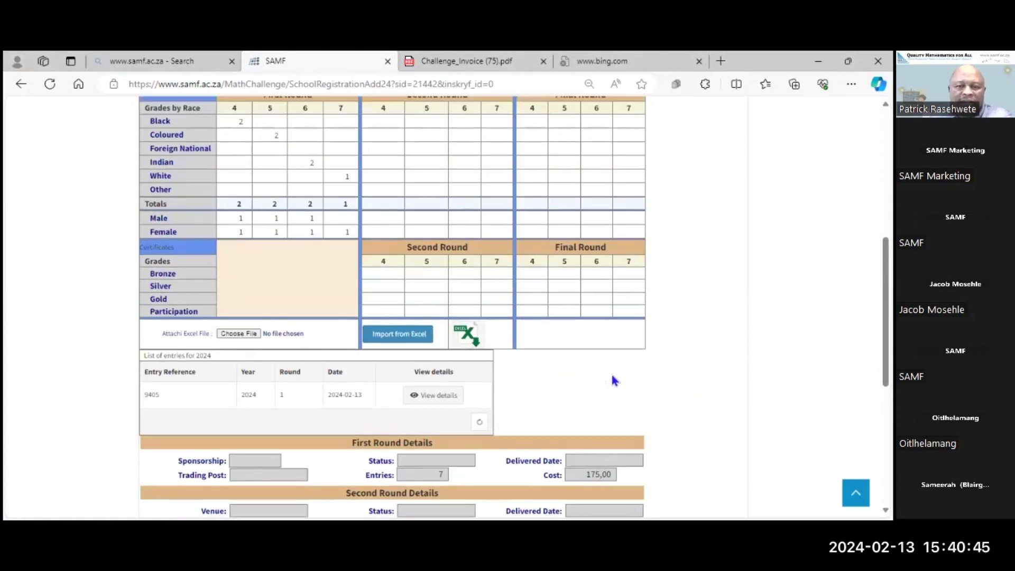
{"action": "scroll", "coordinate": [614, 380], "scroll_direction": "up", "scroll_amount": 7}
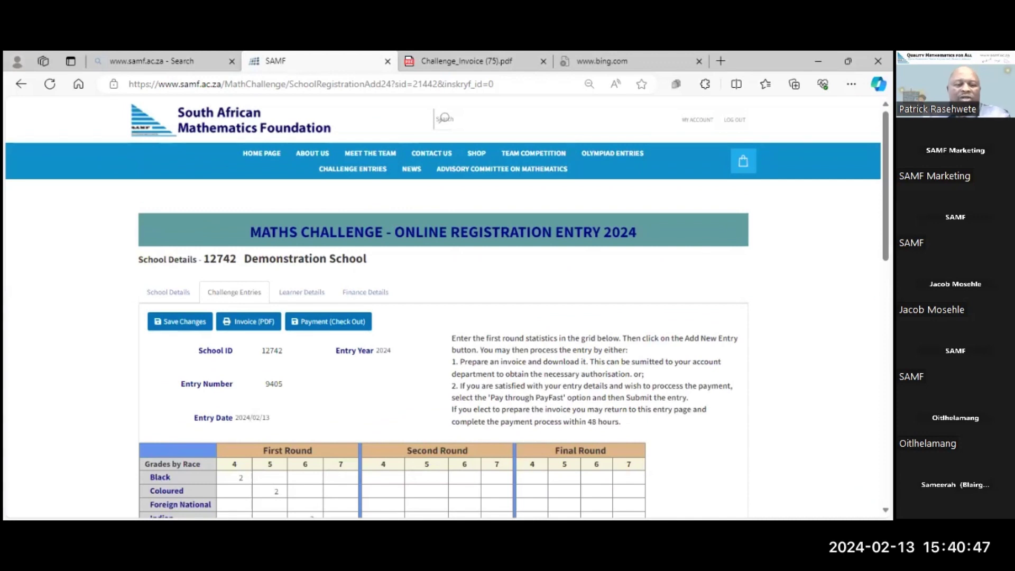
{"action": "left_click", "coordinate": [299, 293]}
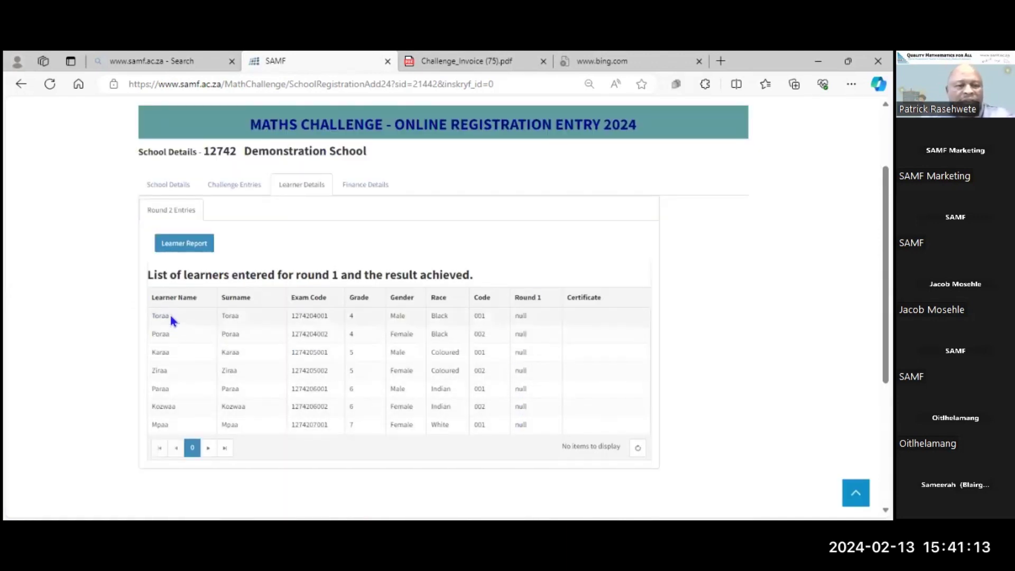
Step: Review the first-round grid and the Excel import section of the challenge entries again, and return to the learner details list
{"action": "left_click", "coordinate": [234, 186]}
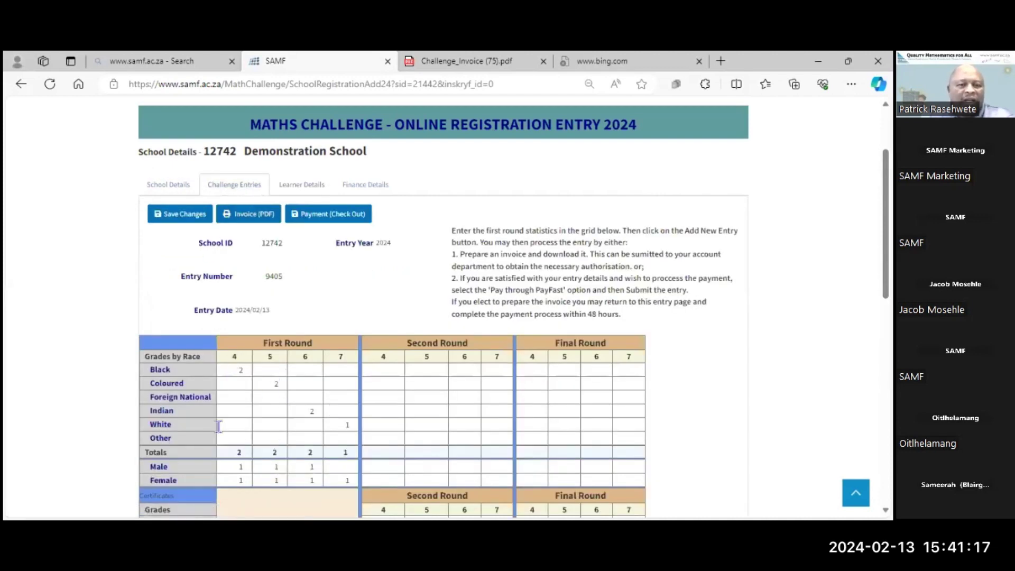
{"action": "scroll", "coordinate": [217, 371], "scroll_direction": "down", "scroll_amount": 7}
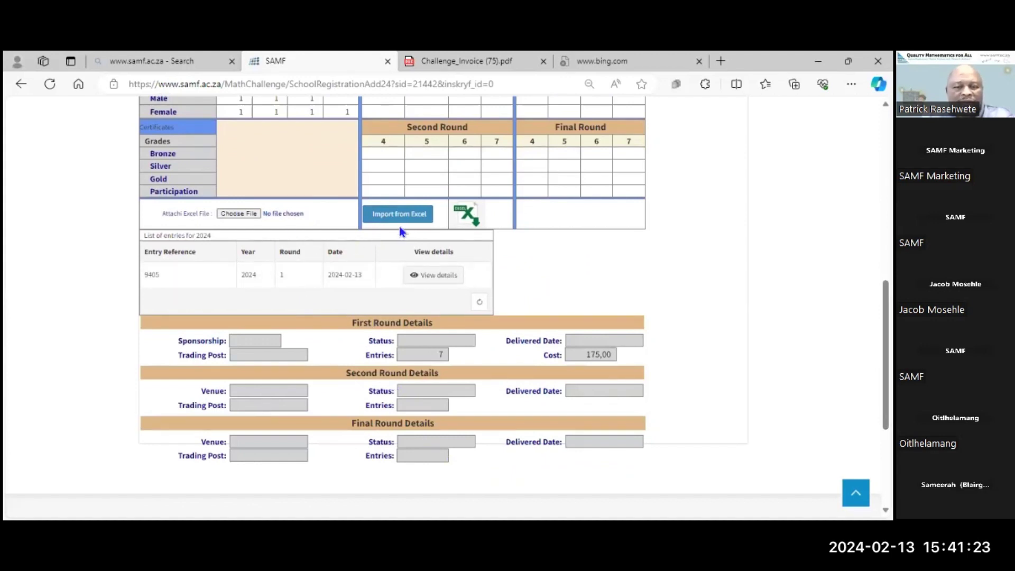
{"action": "scroll", "coordinate": [389, 229], "scroll_direction": "up", "scroll_amount": 5}
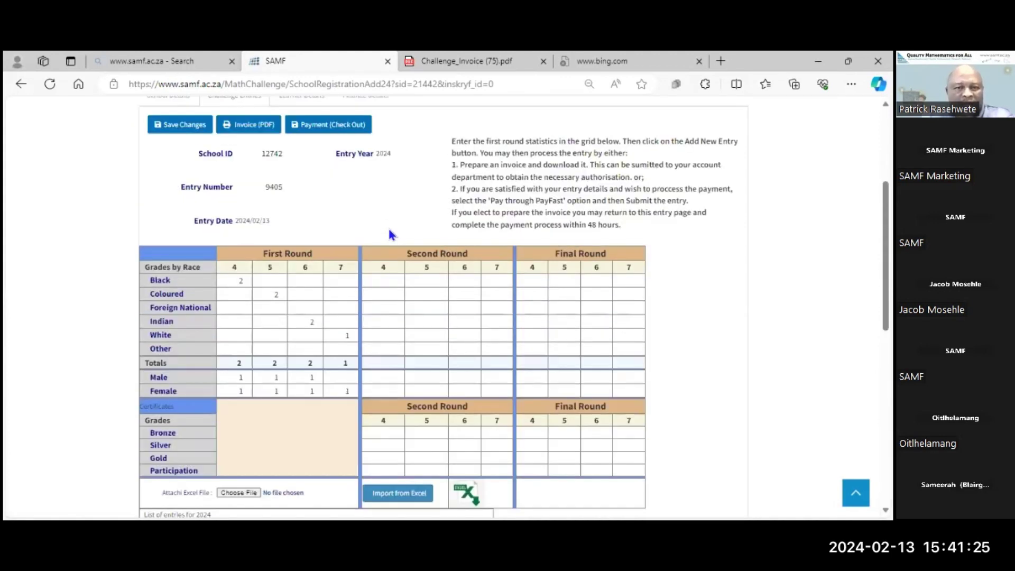
{"action": "scroll", "coordinate": [388, 226], "scroll_direction": "up", "scroll_amount": 2}
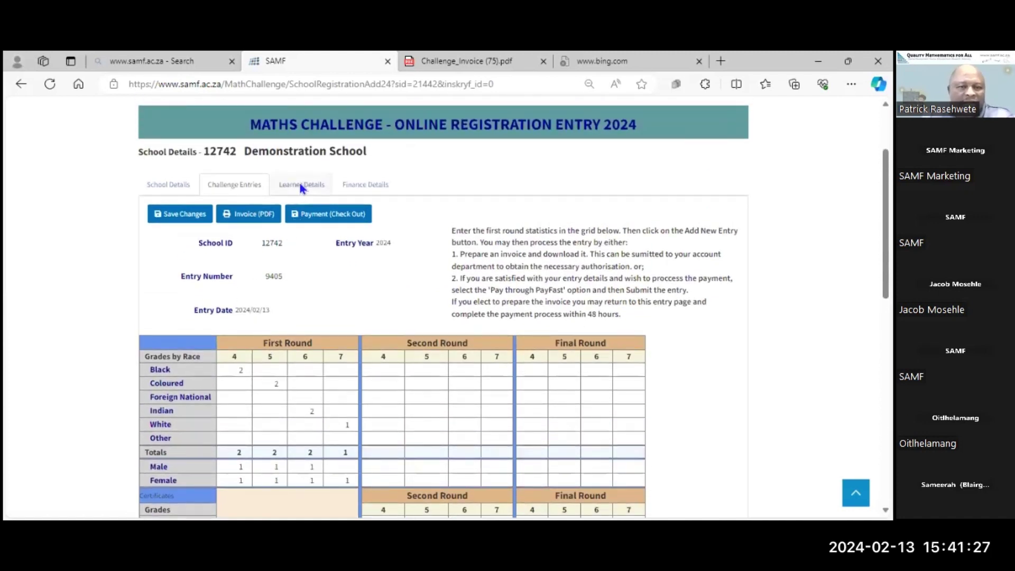
{"action": "left_click", "coordinate": [300, 186]}
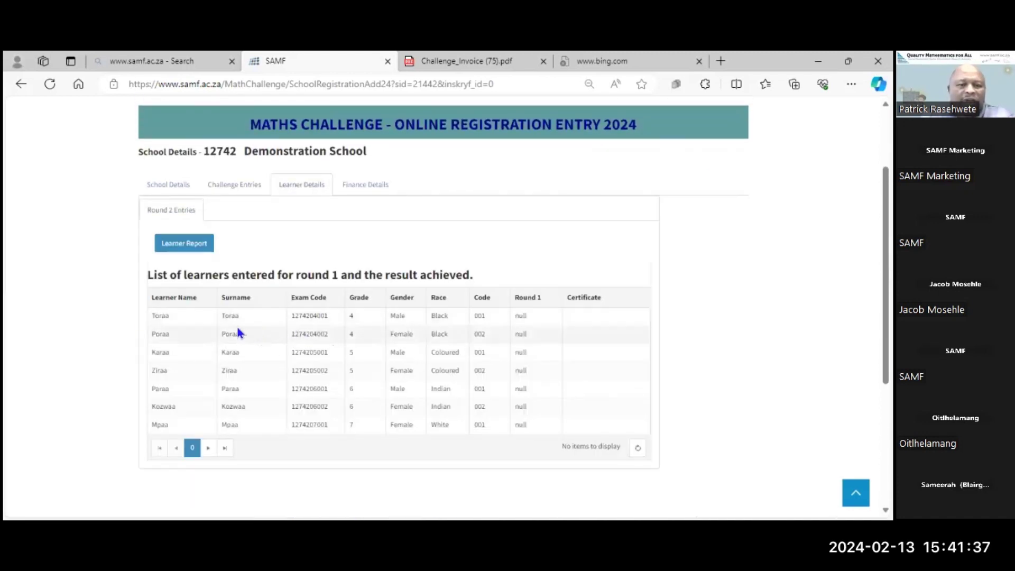